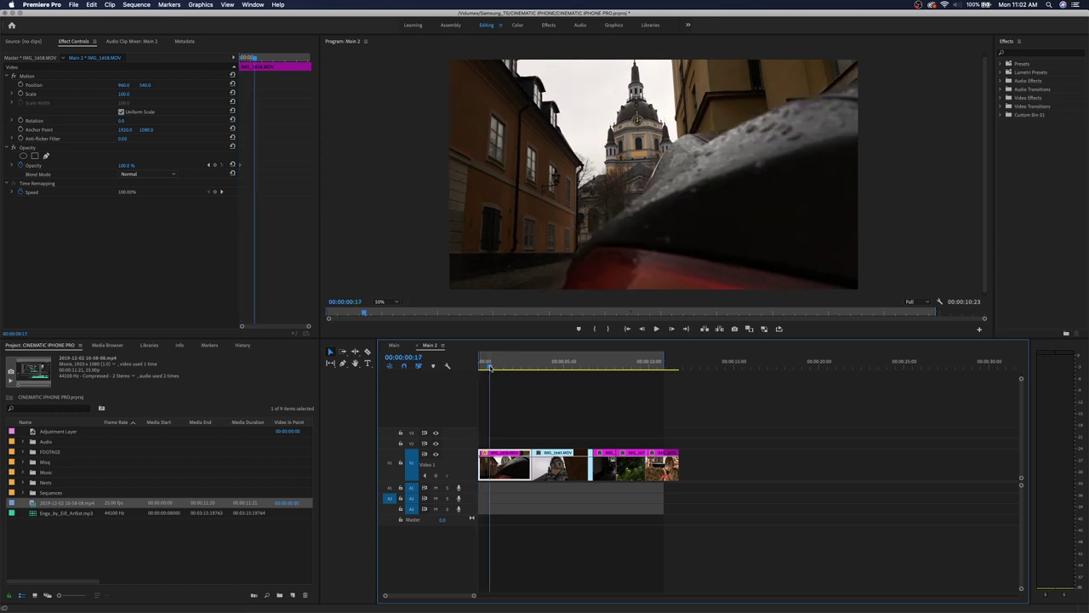
Play back the Main 2 sequence and the Main sequence to compare the rough clips with the finished edit.
{"action": "key", "text": "space"}
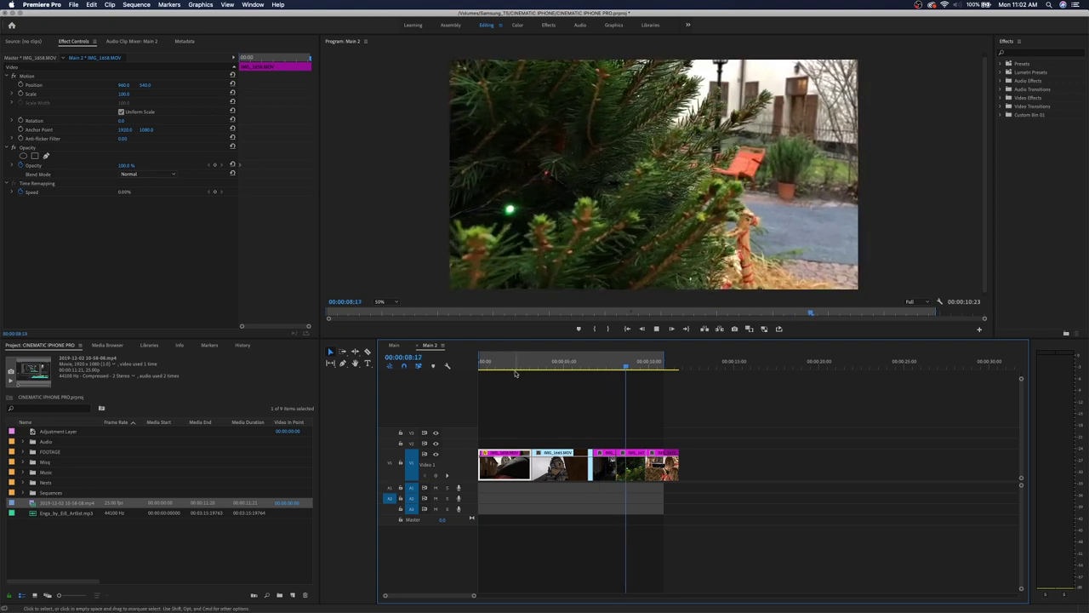
{"action": "key", "text": "Home"}
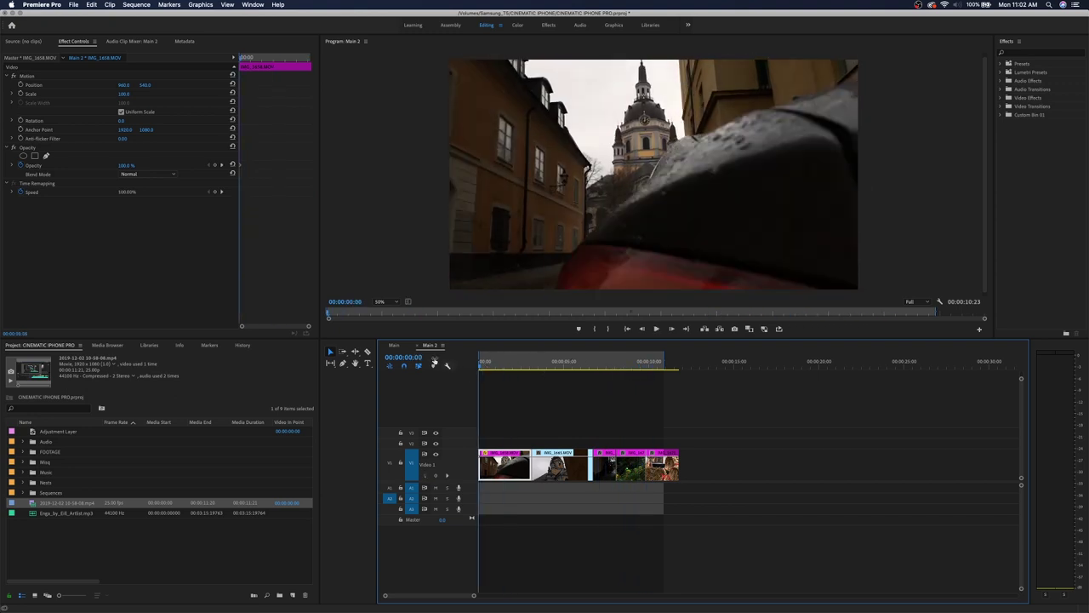
{"action": "left_click", "coordinate": [392, 344]}
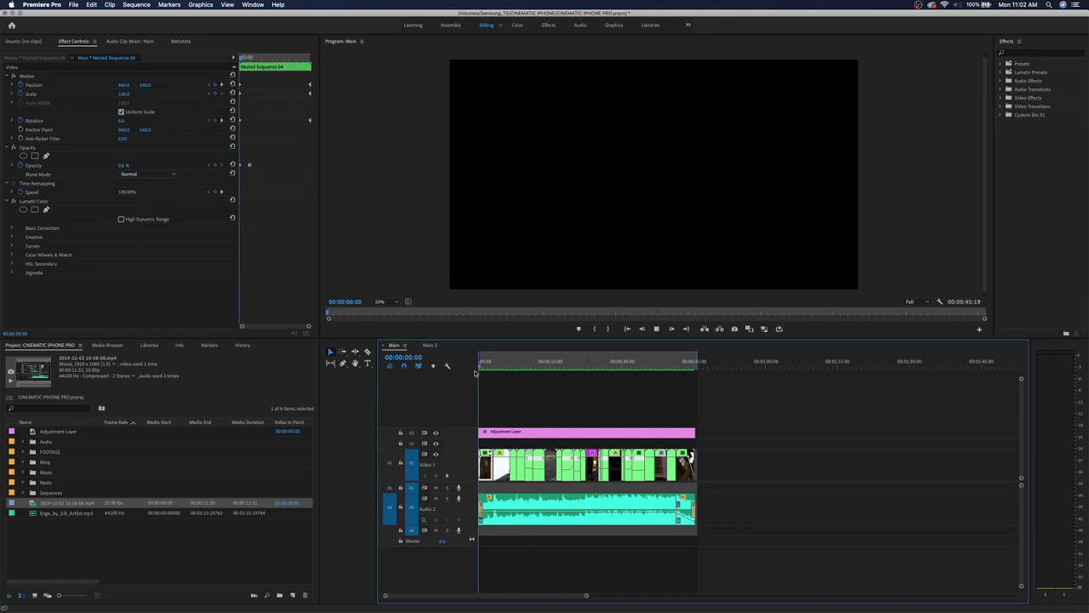
{"action": "key", "text": "space"}
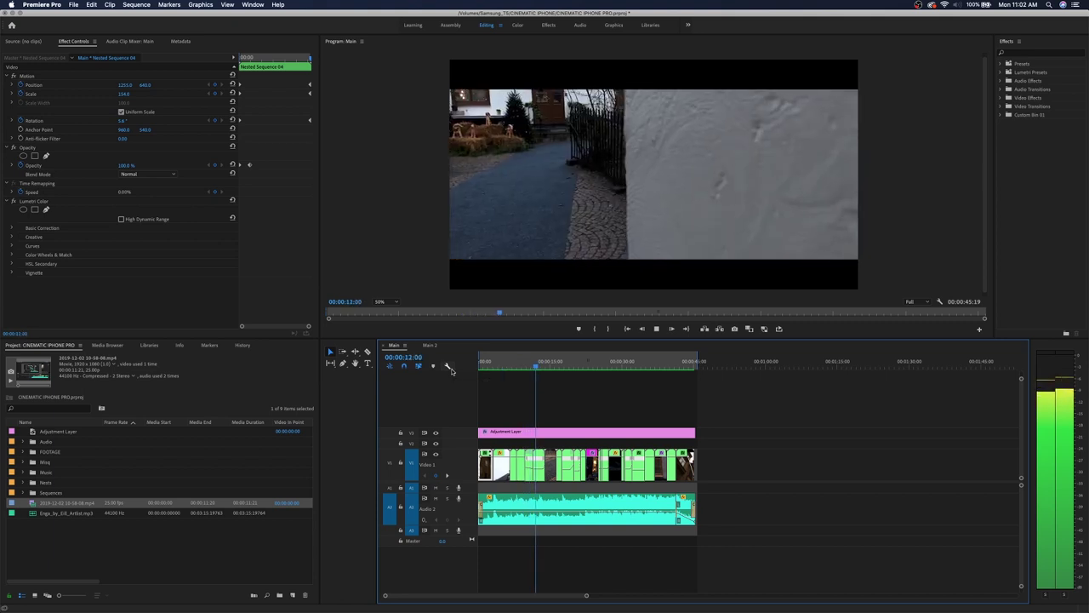
{"action": "key", "text": "space"}
{"action": "left_click", "coordinate": [432, 345]}
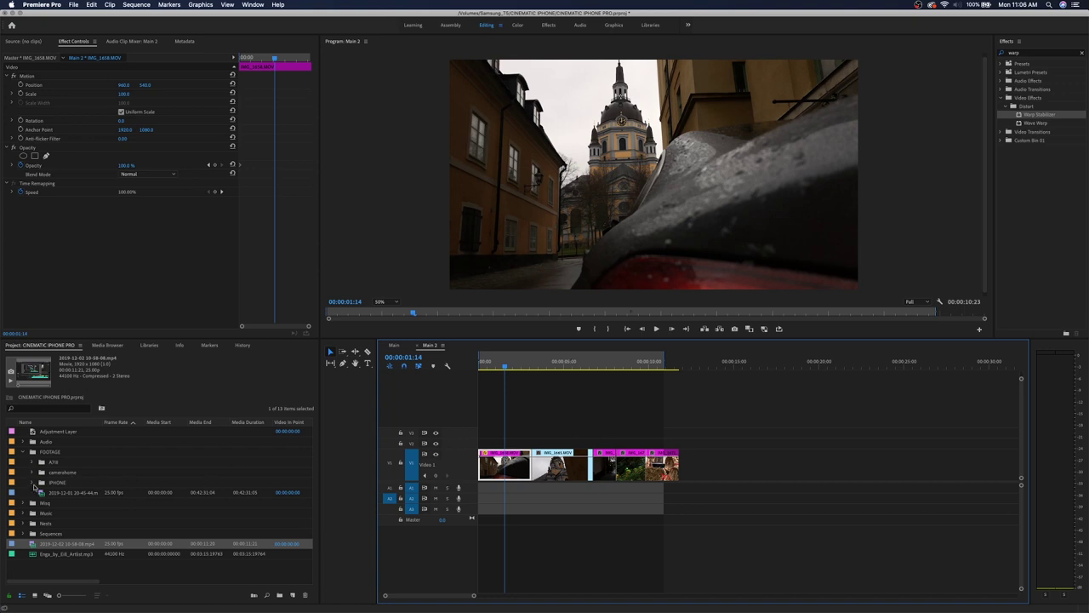
Inspect the Interpret Footage frame rate settings for the clips in the IPHONE bin, leaving the dialog without changes.
{"action": "left_click", "coordinate": [33, 482]}
{"action": "left_click", "coordinate": [64, 492]}
{"action": "scroll", "coordinate": [94, 502], "scroll_direction": "down", "scroll_amount": 10}
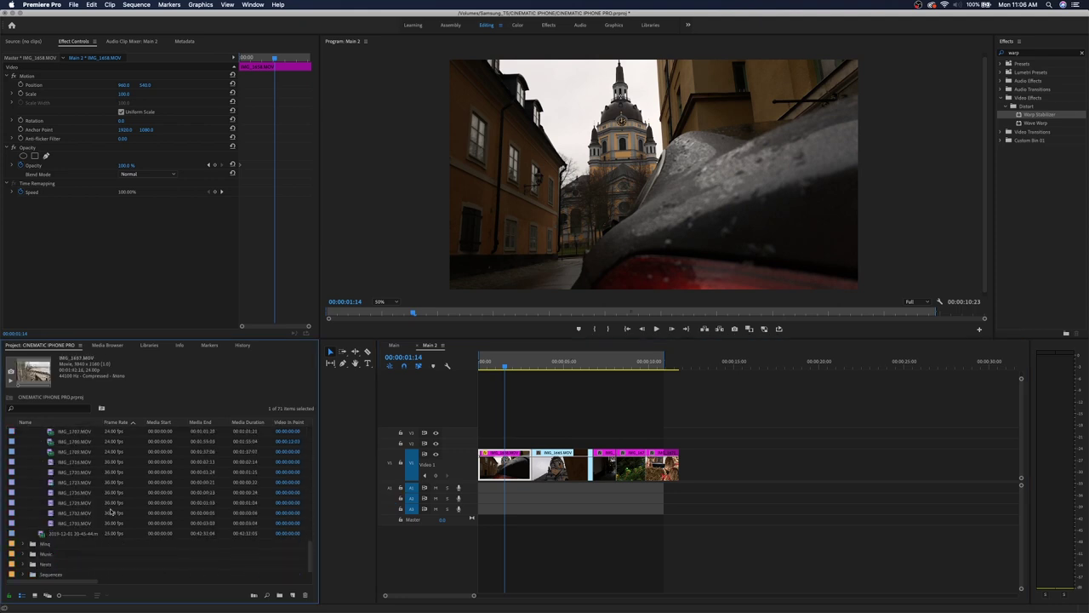
{"action": "left_click", "coordinate": [62, 457], "text": "shift"}
{"action": "right_click", "coordinate": [82, 443]}
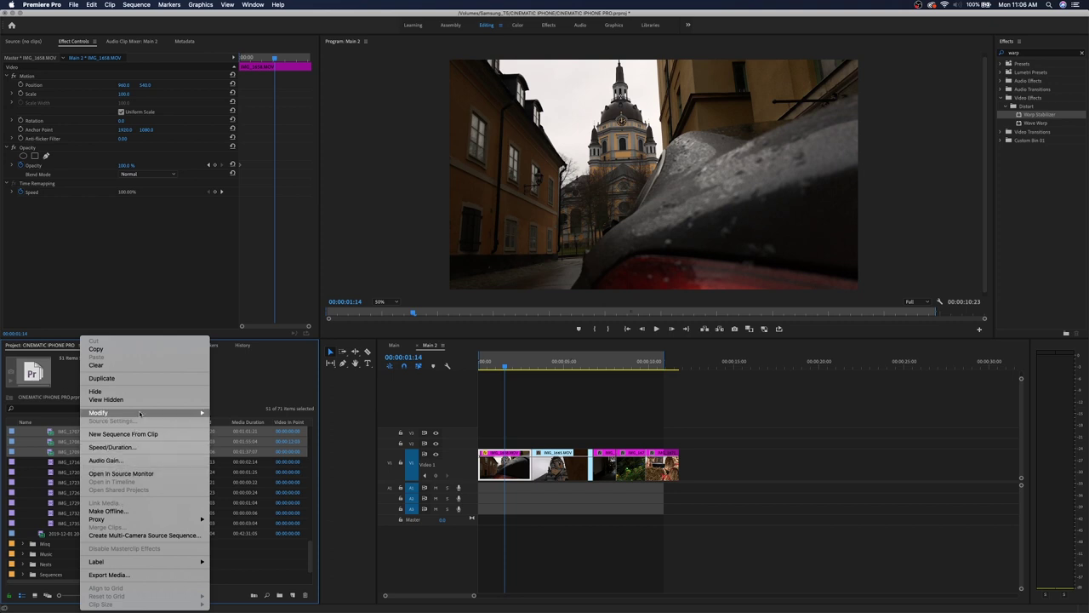
{"action": "mouse_move", "coordinate": [165, 414]}
{"action": "left_click", "coordinate": [243, 420]}
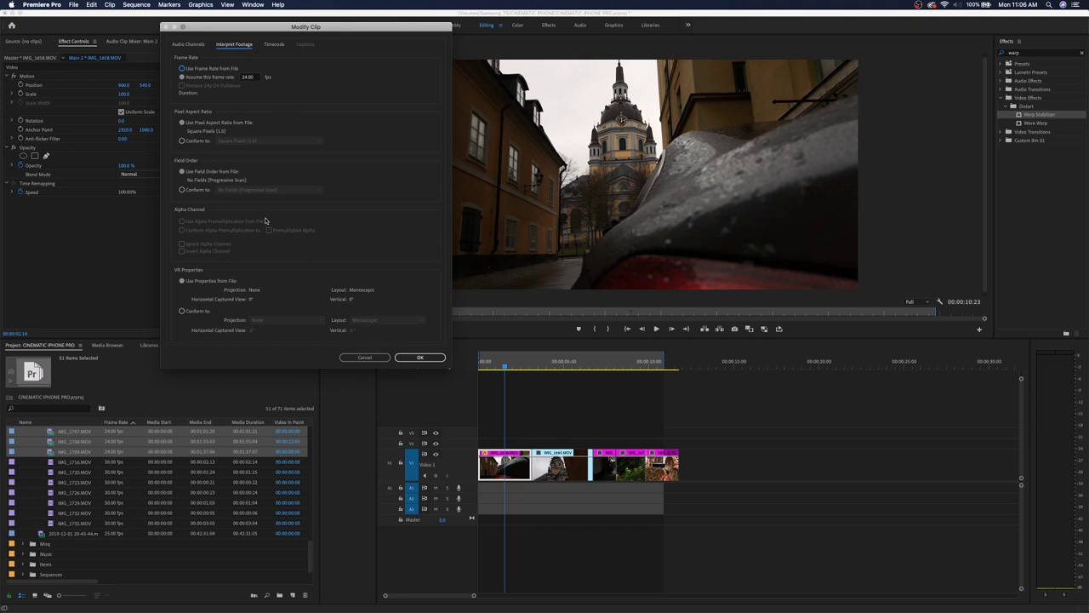
{"action": "left_click", "coordinate": [364, 357]}
Try placing the IMG_1696.MOV clip on video track 1 at about 15 seconds in Main 2, and undo it.
{"action": "left_click", "coordinate": [109, 481]}
{"action": "scroll", "coordinate": [108, 482], "scroll_direction": "up", "scroll_amount": 3}
{"action": "scroll", "coordinate": [109, 482], "scroll_direction": "up", "scroll_amount": 3}
{"action": "left_click_drag", "start_coordinate": [75, 462], "coordinate": [725, 466]}
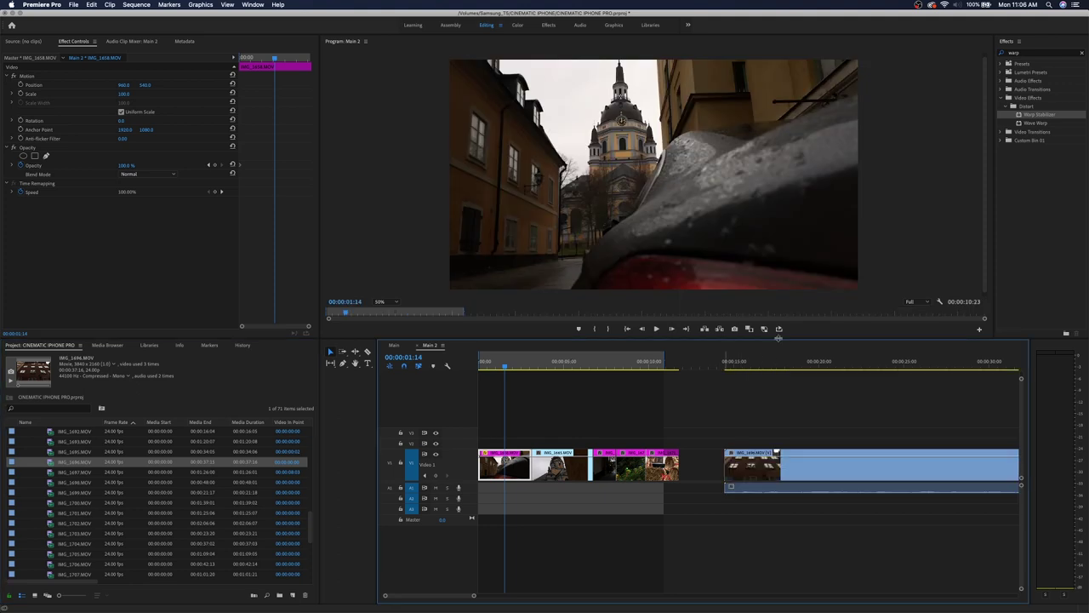
{"action": "left_click", "coordinate": [756, 362]}
{"action": "key", "text": "space"}
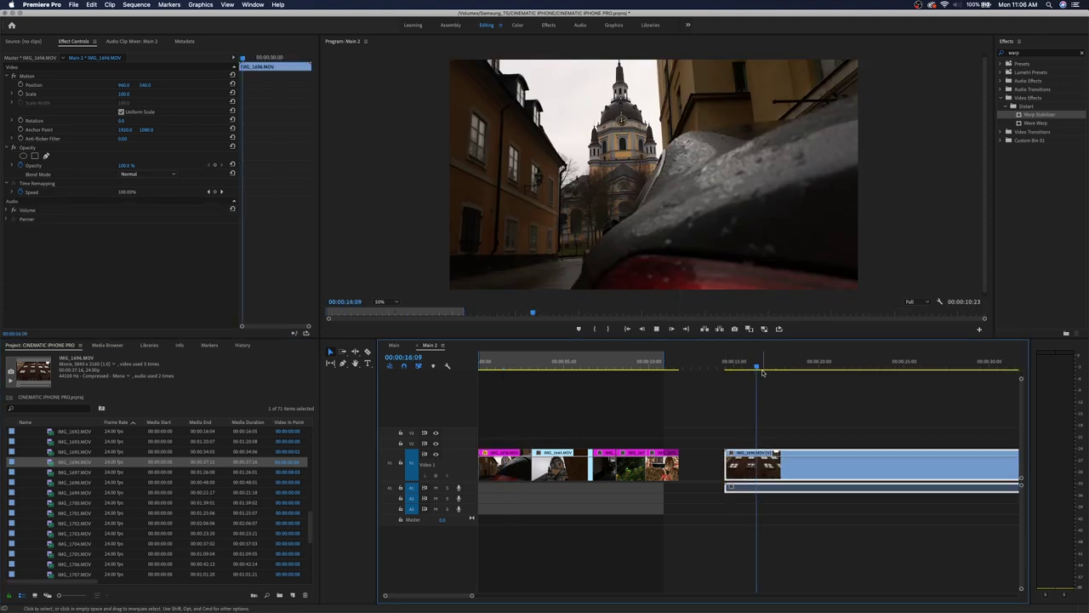
{"action": "key", "text": "super+z"}
{"action": "key", "text": "super+z"}
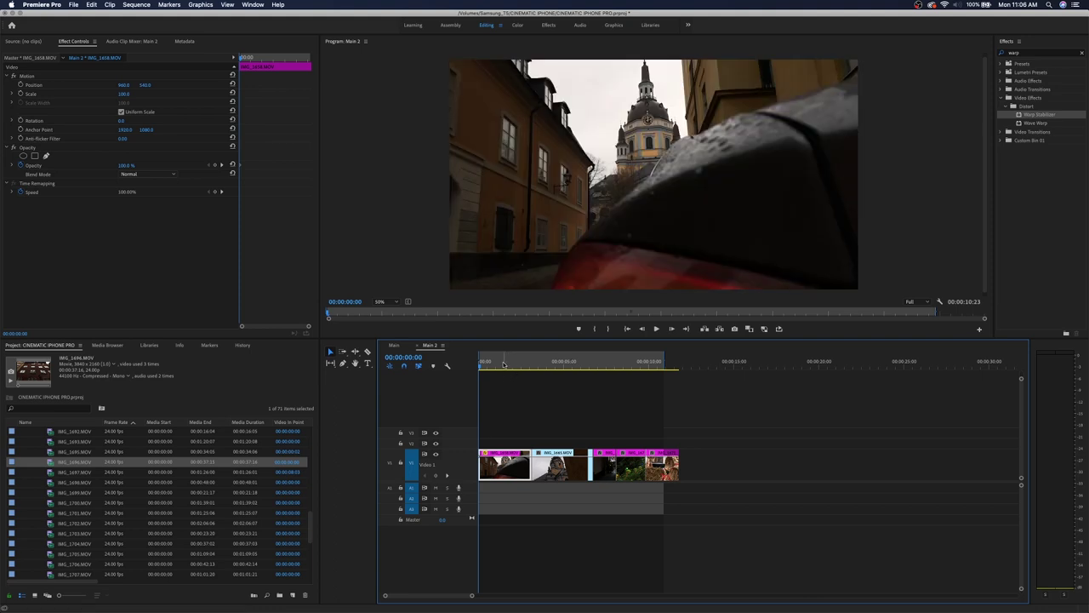
Scrub and play the opening clips of Main 2 to examine their camera shake.
{"action": "left_click_drag", "start_coordinate": [491, 365], "coordinate": [500, 364]}
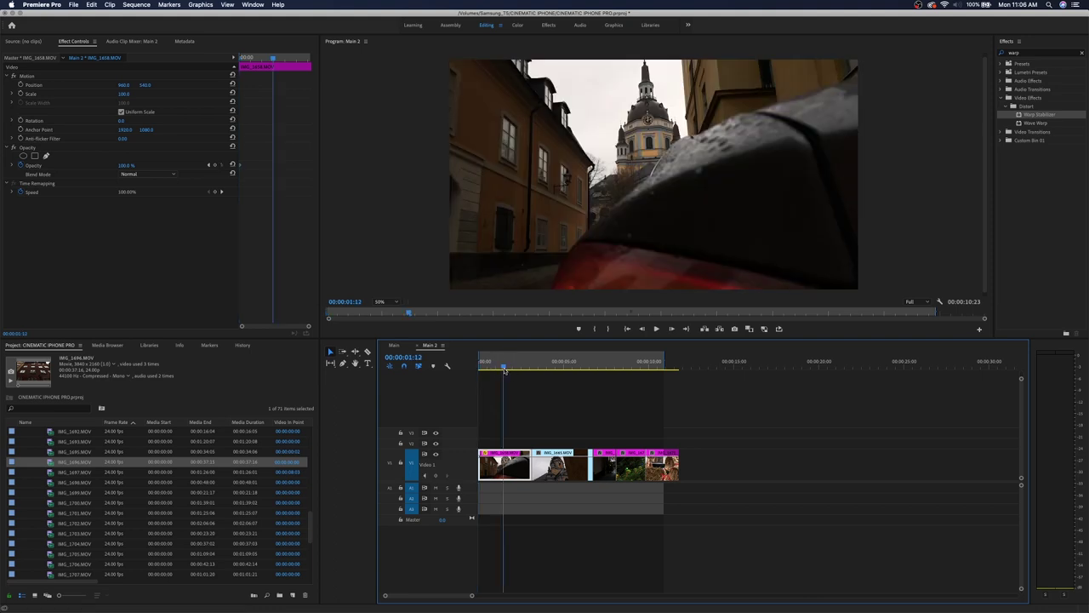
{"action": "left_click", "coordinate": [1027, 57]}
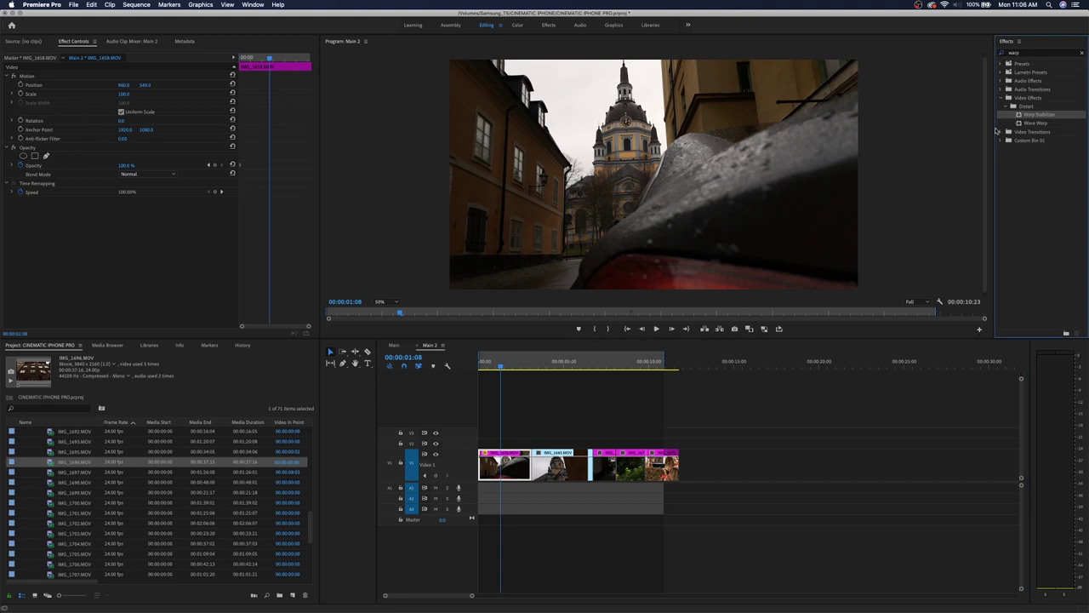
{"action": "left_click", "coordinate": [521, 465]}
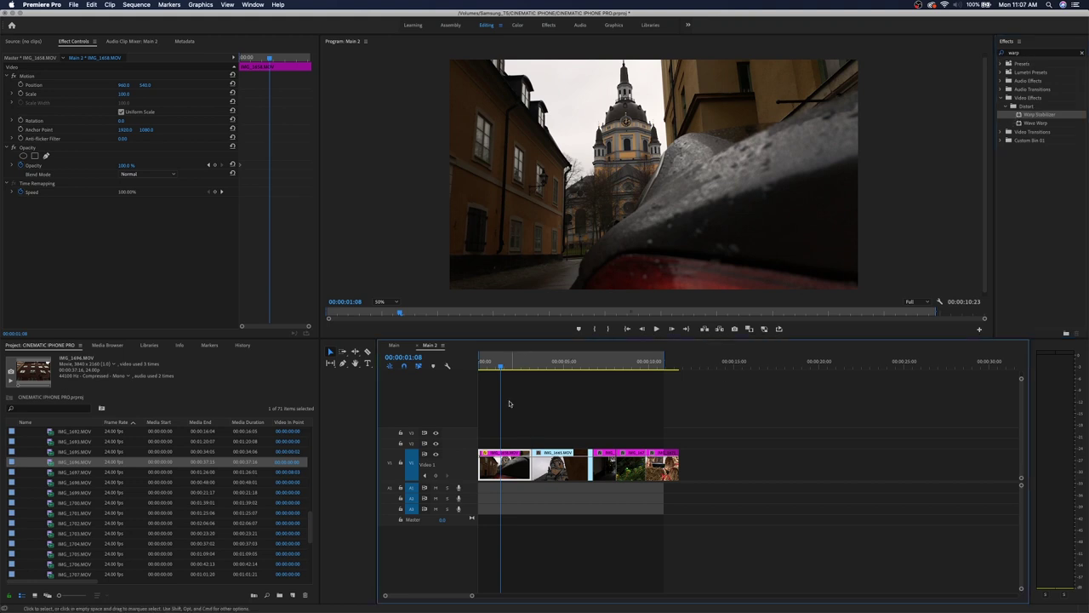
{"action": "left_click", "coordinate": [489, 363]}
{"action": "key", "text": "space"}
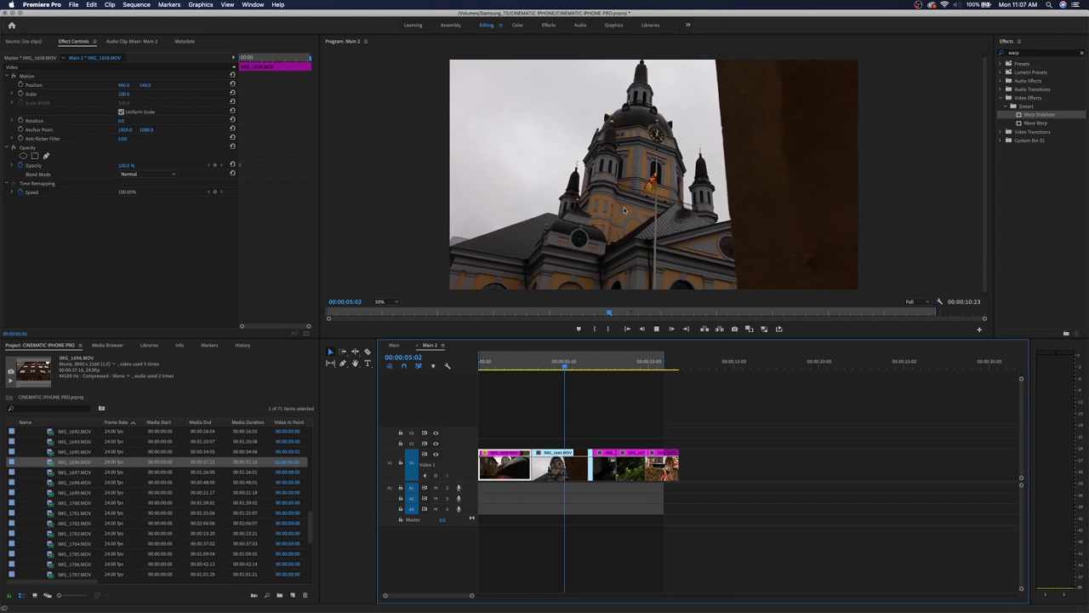
{"action": "key", "text": "space"}
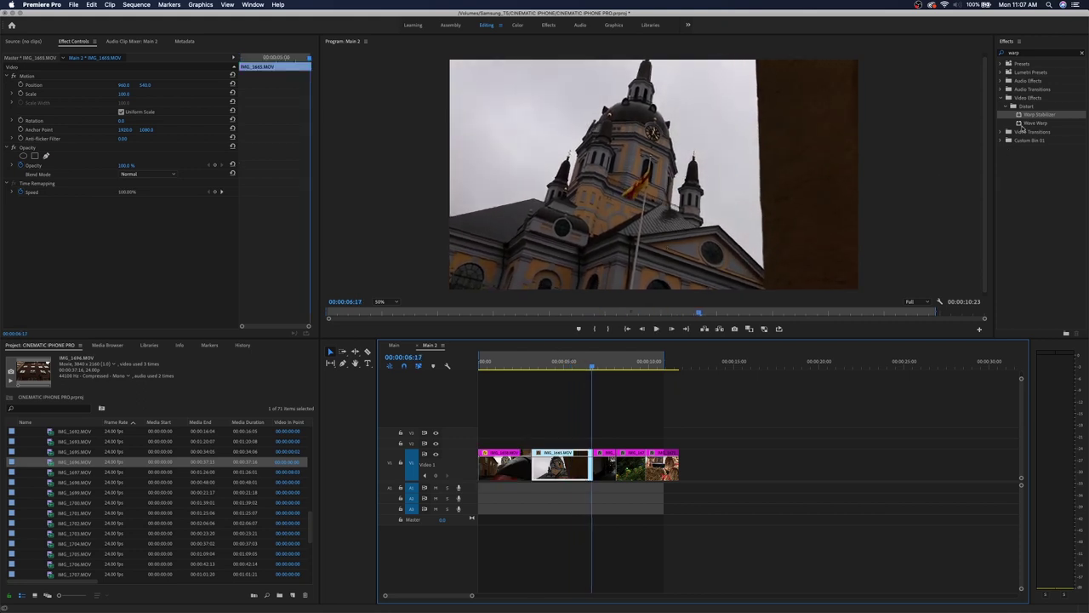
Apply the Warp Stabilizer effect to the first clip on video track 1 and play back the sequence.
{"action": "left_click_drag", "start_coordinate": [1032, 117], "coordinate": [507, 465]}
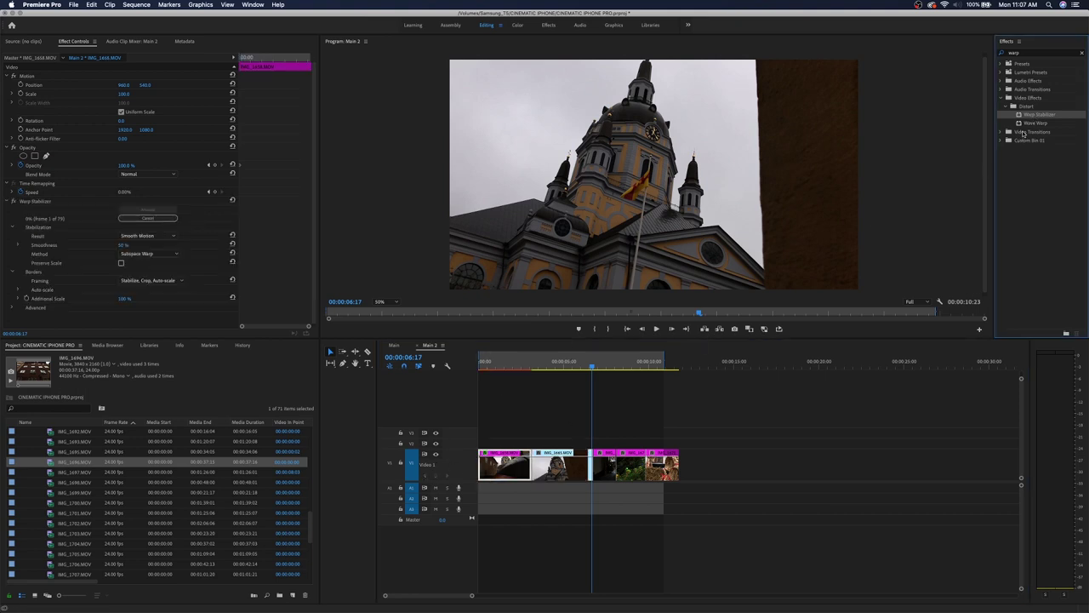
{"action": "double_click", "coordinate": [1034, 116]}
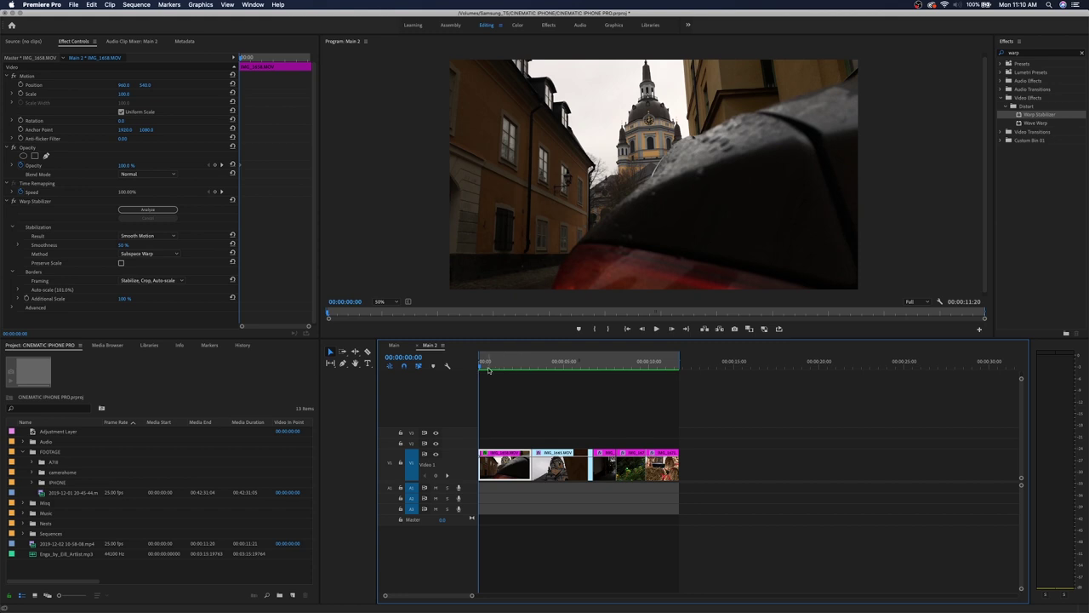
{"action": "key", "text": "space"}
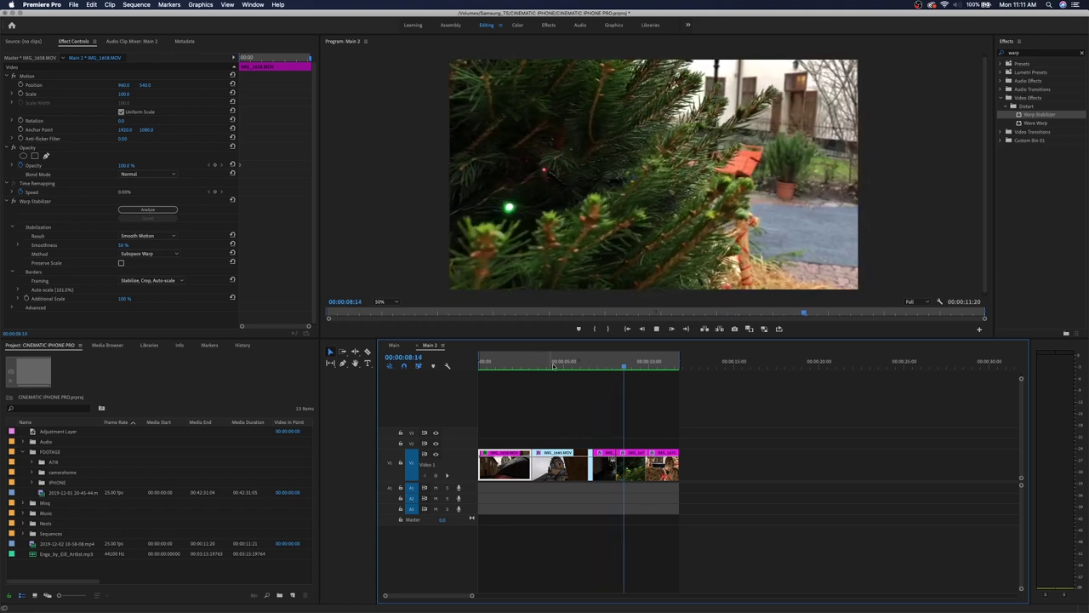
{"action": "key", "text": "Home"}
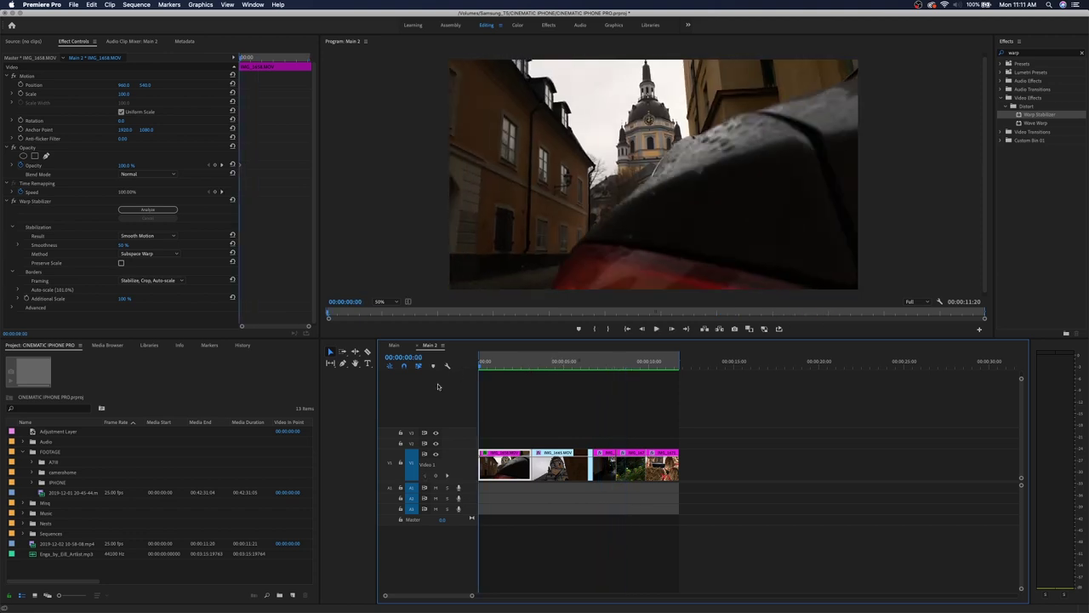
Place the adjustment layer at the start of Main 2, extend it to the sequence end and move it to track V3.
{"action": "left_click_drag", "start_coordinate": [42, 432], "coordinate": [481, 445]}
{"action": "left_click", "coordinate": [504, 361]}
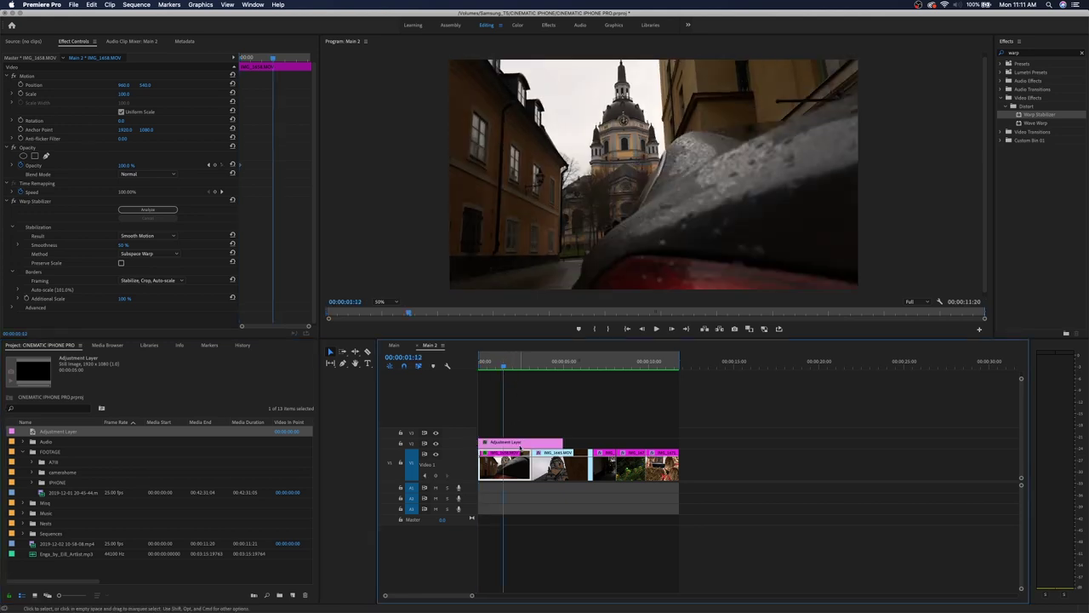
{"action": "left_click", "coordinate": [520, 443]}
{"action": "left_click_drag", "start_coordinate": [562, 442], "coordinate": [678, 443]}
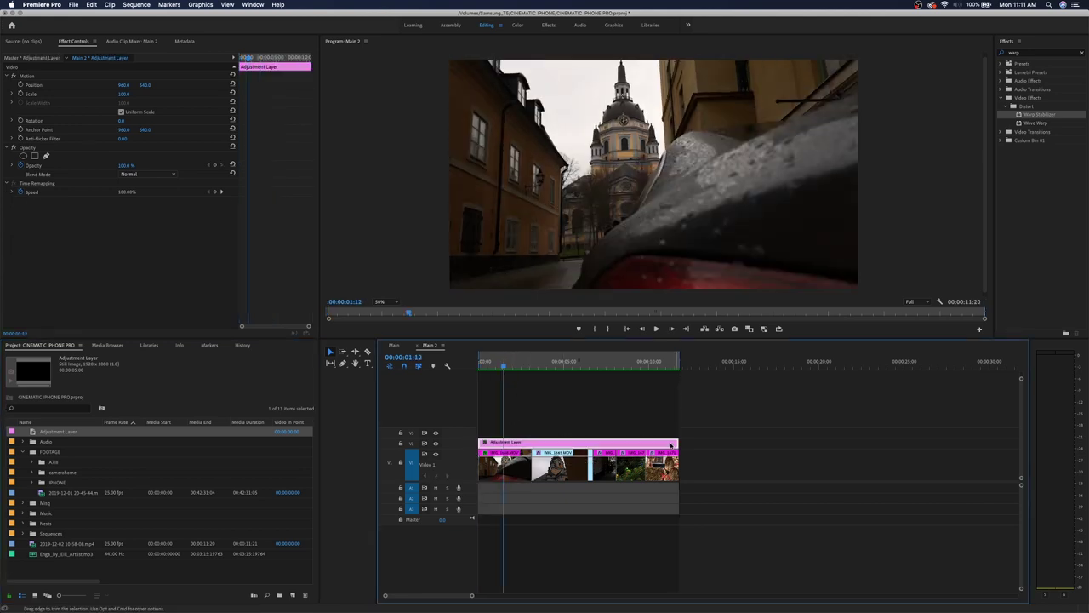
{"action": "left_click_drag", "start_coordinate": [545, 444], "coordinate": [545, 434]}
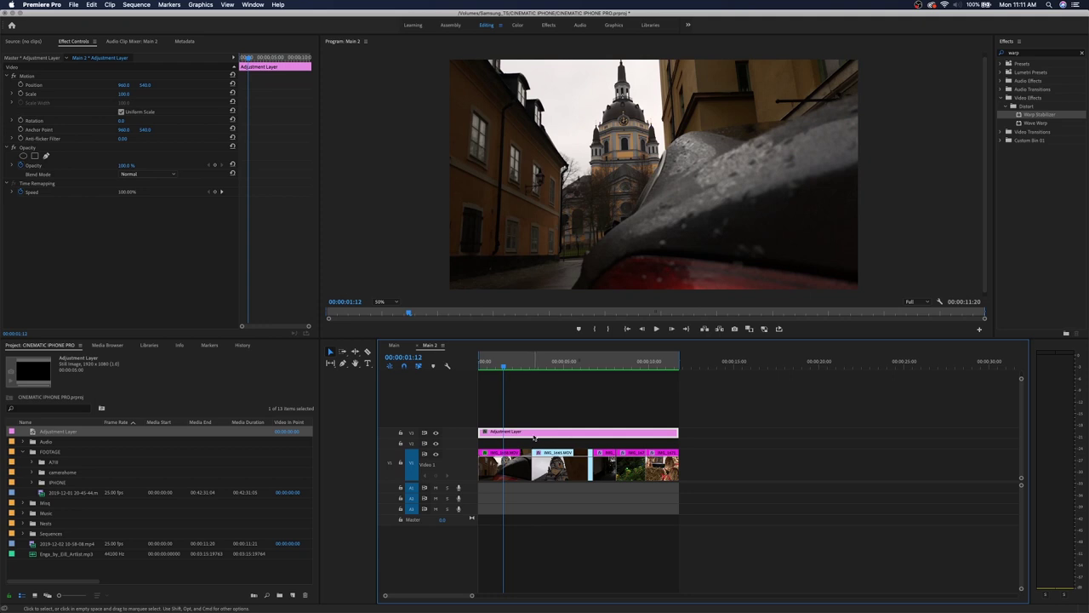
Apply the Crop effect to the adjustment layer and set both its top and bottom crop to 13%.
{"action": "left_click", "coordinate": [1034, 55]}
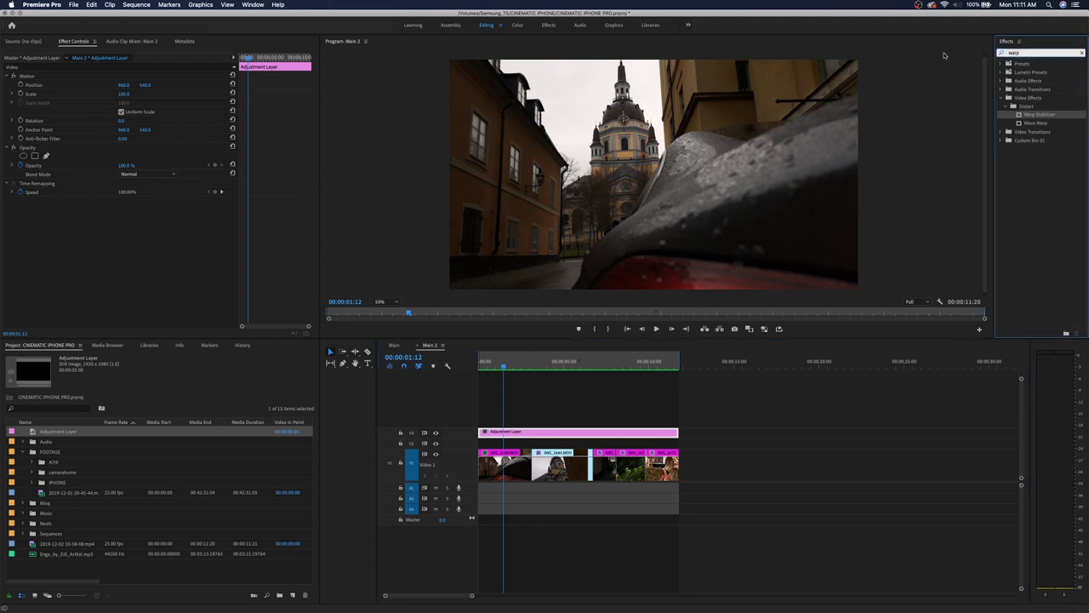
{"action": "type", "text": "crop"}
{"action": "left_click_drag", "start_coordinate": [1034, 114], "coordinate": [523, 432]}
{"action": "left_click", "coordinate": [123, 227]}
{"action": "type", "text": "15"}
{"action": "left_click", "coordinate": [124, 246]}
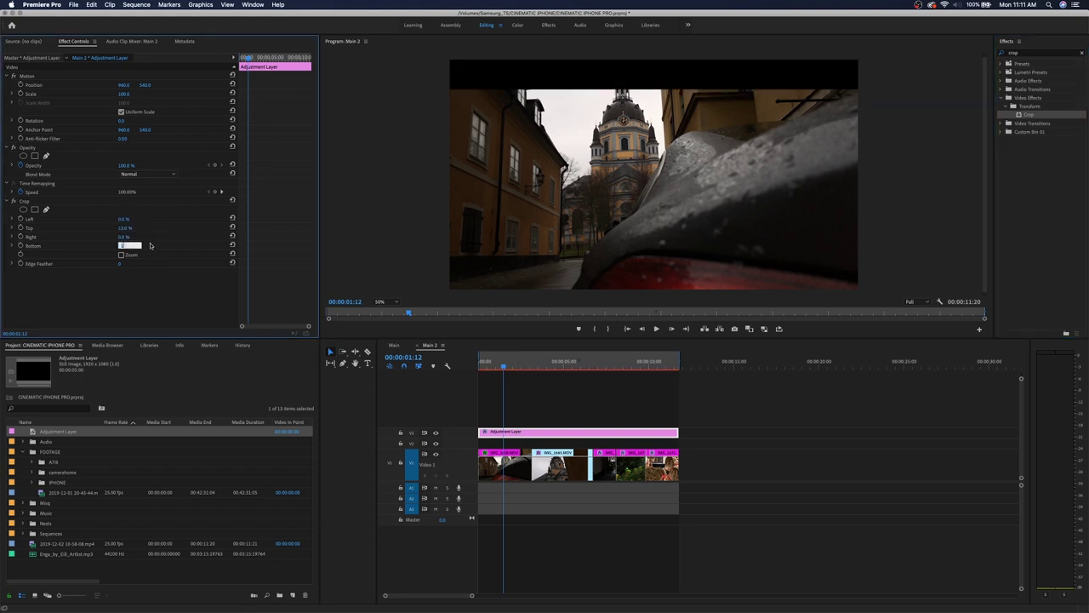
{"action": "type", "text": "13"}
{"action": "key", "text": "Return"}
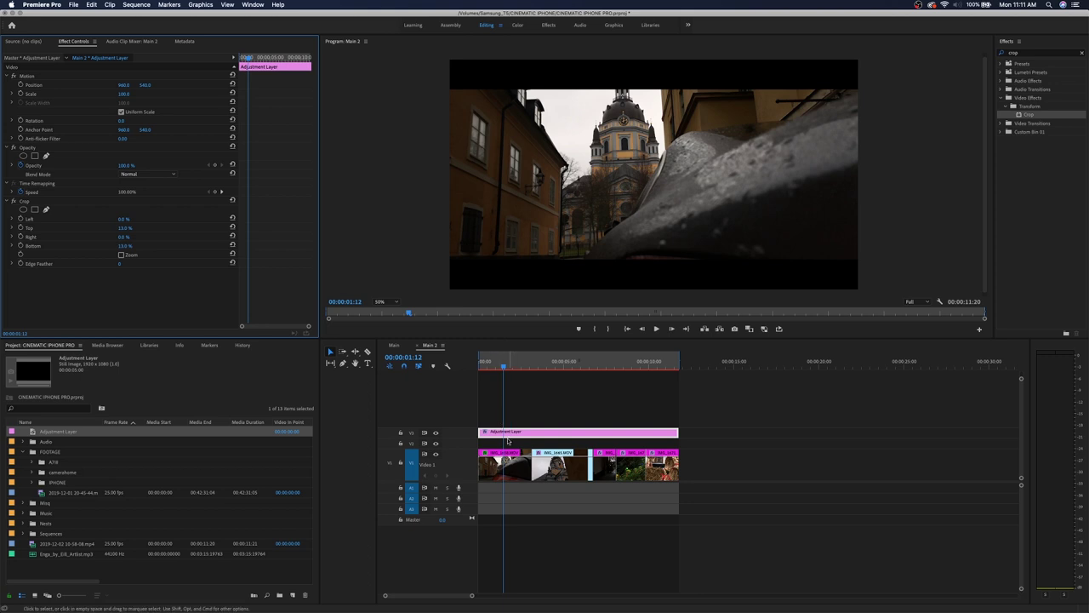
Try shifting the first clip's vertical position within the letterboxed frame, and undo the change.
{"action": "left_click", "coordinate": [503, 465]}
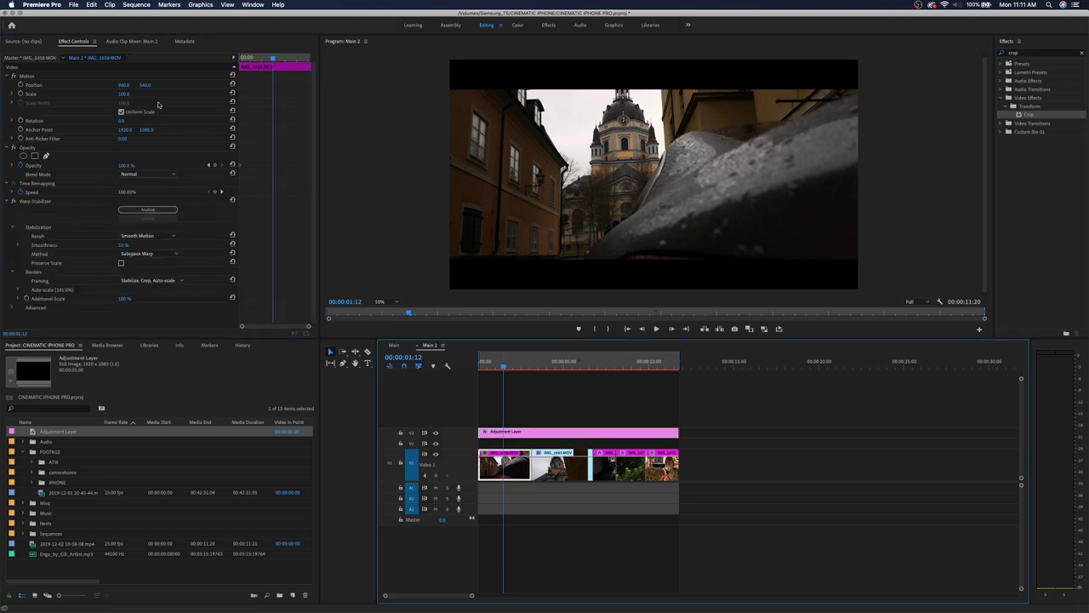
{"action": "left_click_drag", "start_coordinate": [146, 86], "coordinate": [238, 86]}
{"action": "key", "text": "super+z"}
Play and scrub the first clip from its beginning to examine its framing and camera movement.
{"action": "key", "text": "Home"}
{"action": "left_click", "coordinate": [491, 372]}
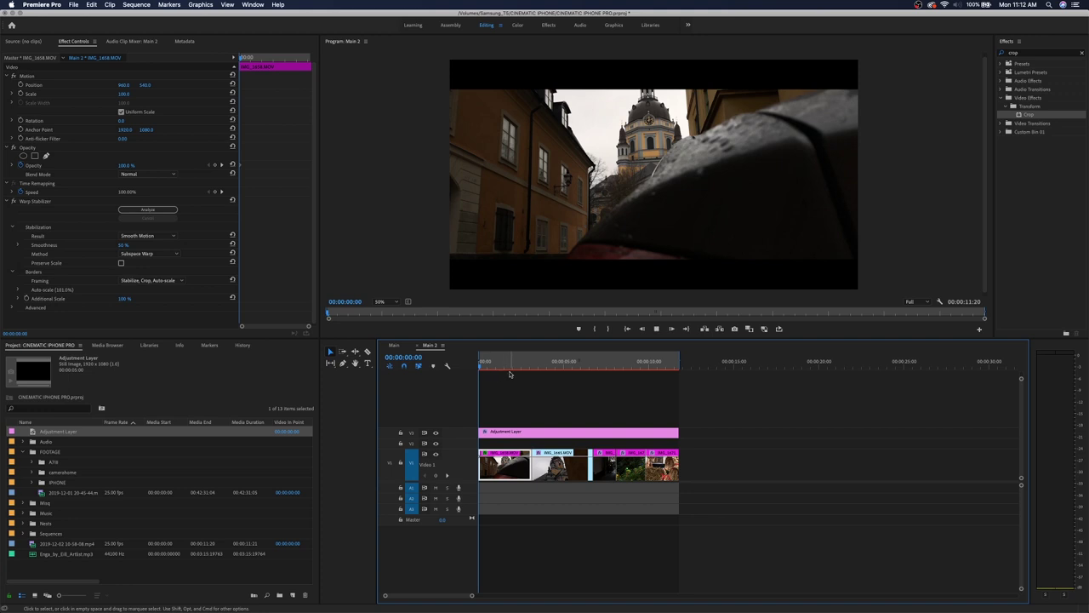
{"action": "key", "text": "space"}
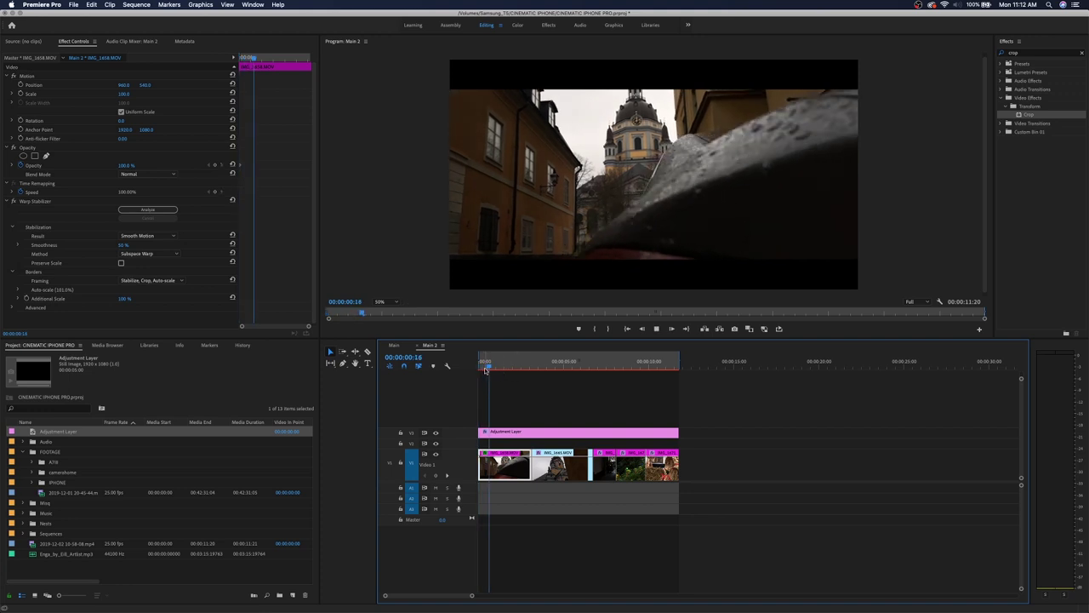
{"action": "mouse_move", "coordinate": [507, 367]}
{"action": "left_mouse_down"}
{"action": "mouse_move", "coordinate": [489, 372]}
{"action": "mouse_move", "coordinate": [523, 375]}
{"action": "left_mouse_up"}
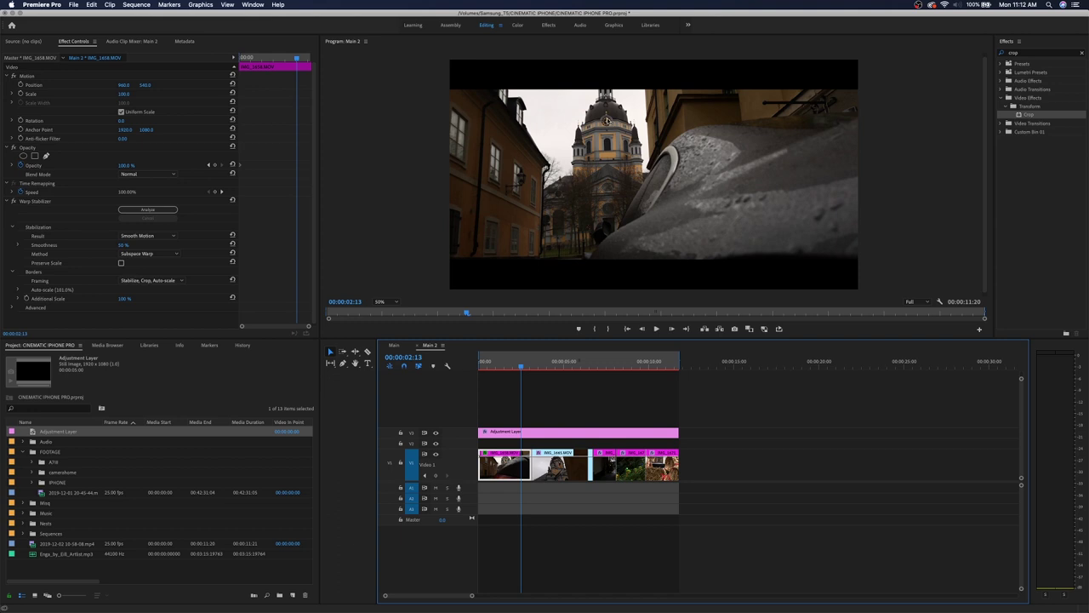
{"action": "left_click", "coordinate": [513, 368]}
{"action": "mouse_move", "coordinate": [513, 367]}
{"action": "left_mouse_down"}
{"action": "mouse_move", "coordinate": [498, 367]}
{"action": "mouse_move", "coordinate": [509, 367]}
{"action": "left_mouse_up"}
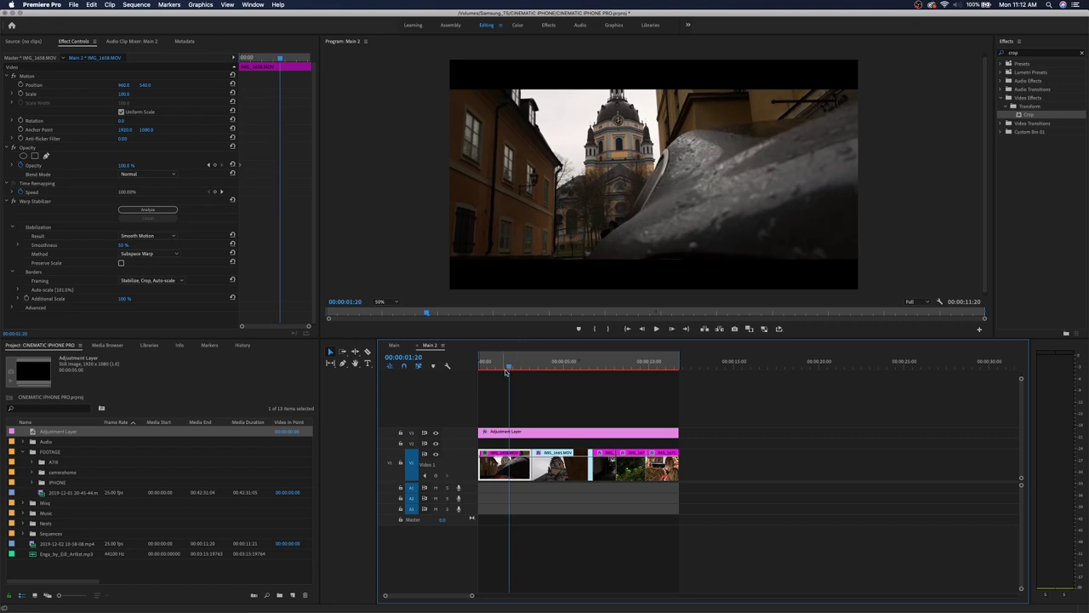
Add position, scale and rotation keyframes at the first frame of the opening clip.
{"action": "key", "text": "Home"}
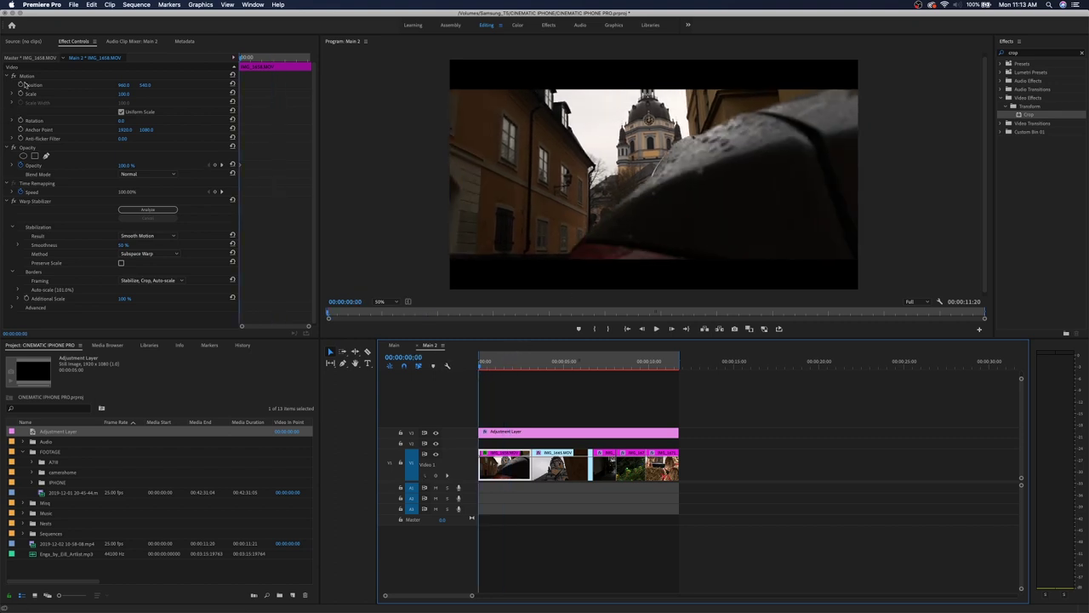
{"action": "left_click", "coordinate": [20, 84]}
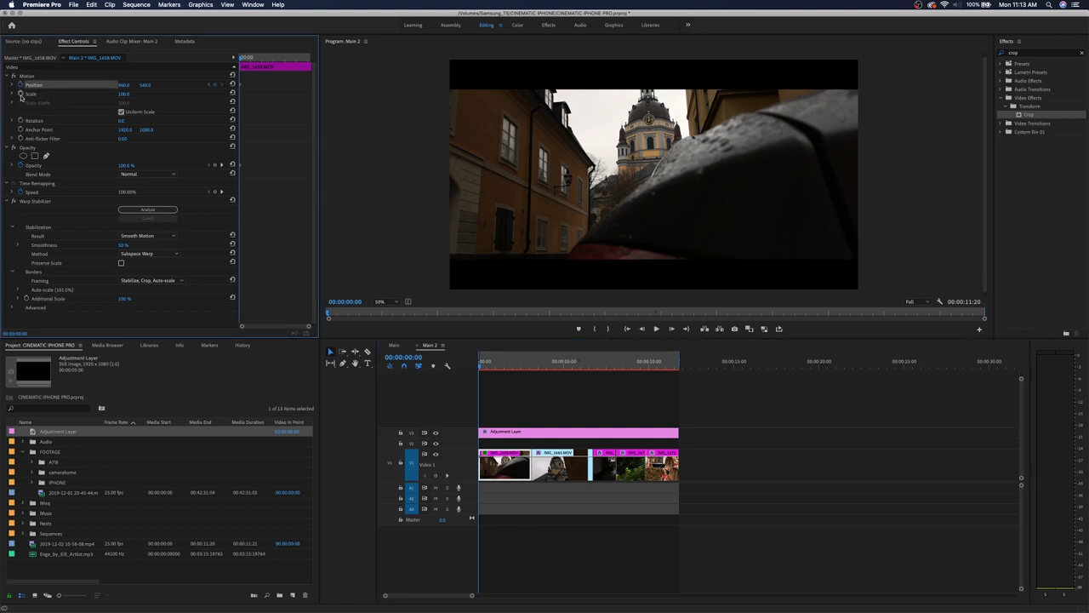
{"action": "left_click", "coordinate": [19, 94]}
{"action": "left_click", "coordinate": [20, 120]}
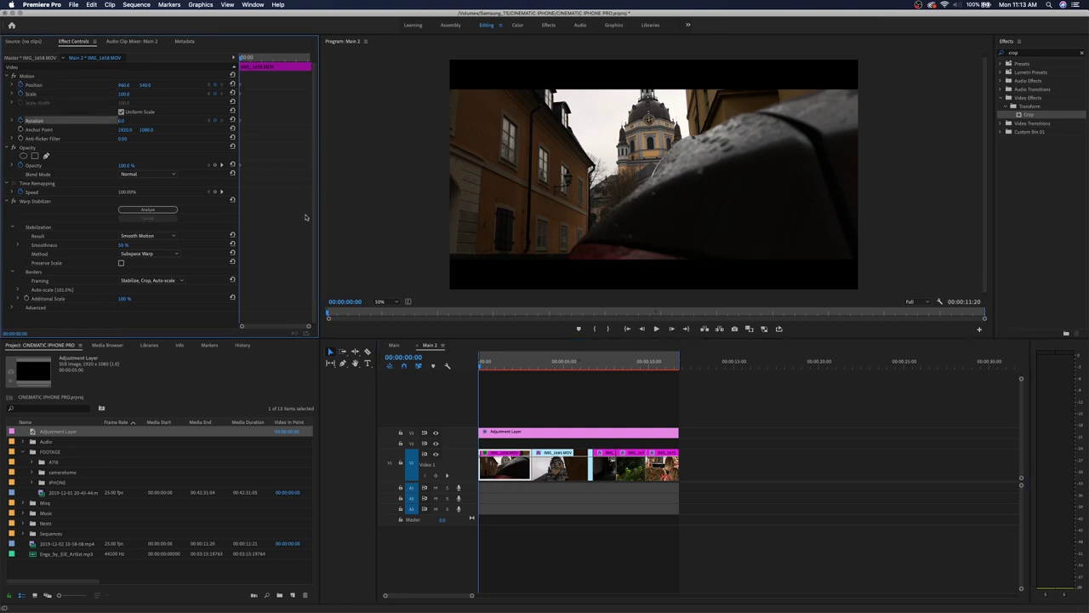
{"action": "mouse_move", "coordinate": [244, 58]}
{"action": "left_mouse_down"}
{"action": "mouse_move", "coordinate": [271, 58]}
{"action": "mouse_move", "coordinate": [254, 58]}
{"action": "left_mouse_up"}
{"action": "left_click", "coordinate": [478, 359]}
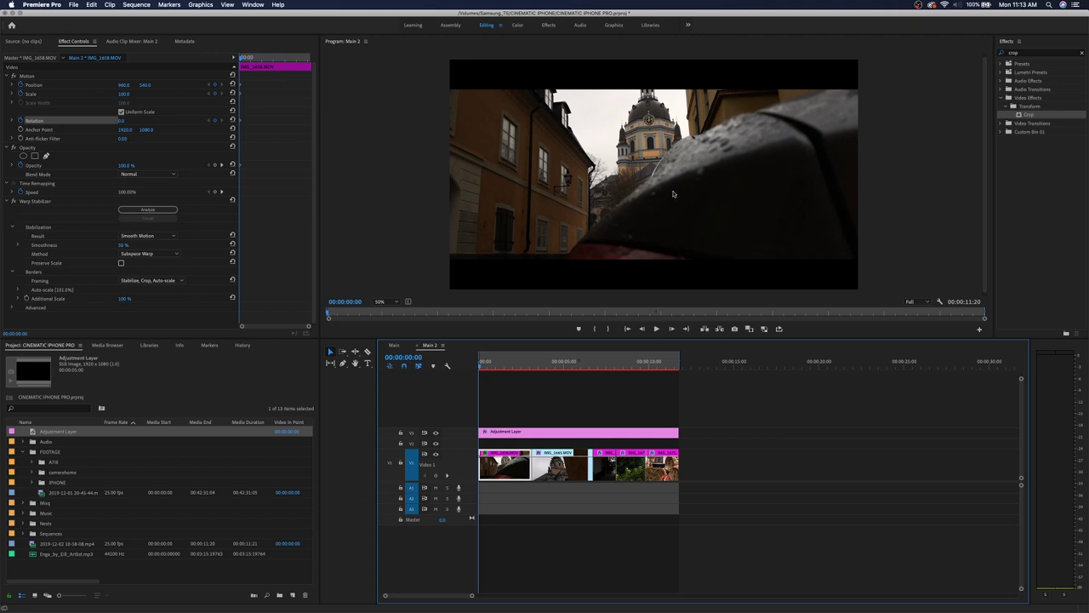
Near the end of the opening clip, at 00:00:02:17, set the scale to 120 and shift the position to about 1135 by 793.
{"action": "left_click_drag", "start_coordinate": [242, 59], "coordinate": [297, 61]}
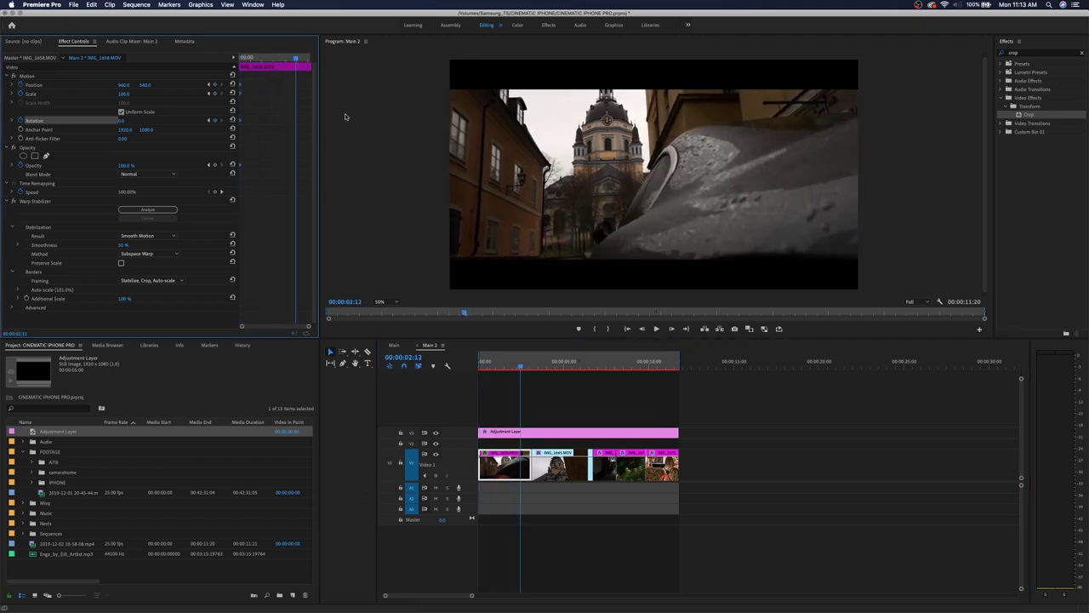
{"action": "left_click", "coordinate": [524, 367]}
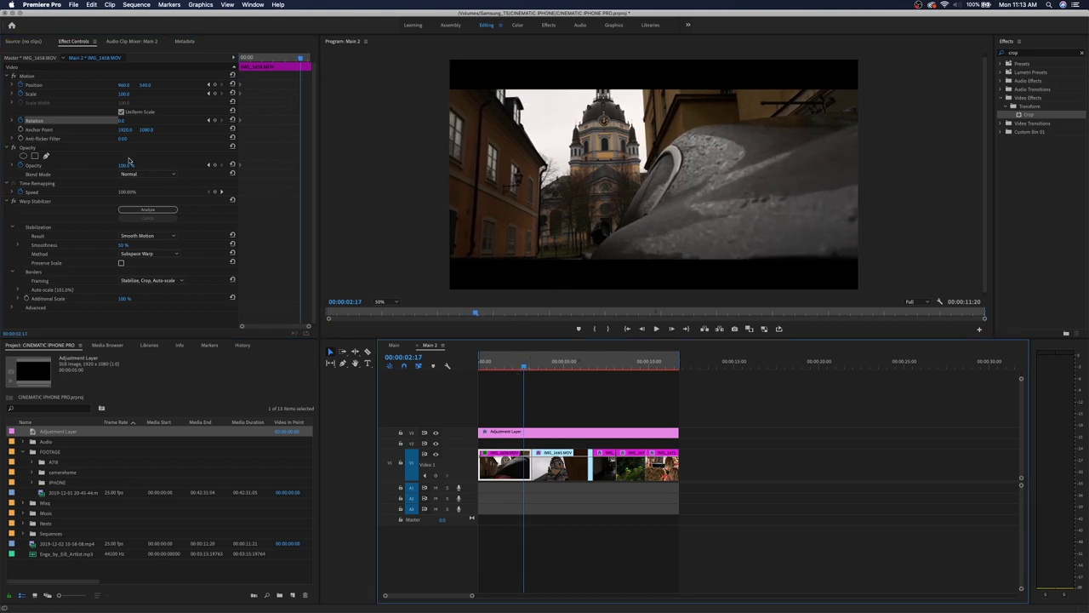
{"action": "left_click", "coordinate": [124, 94]}
{"action": "type", "text": "120"}
{"action": "key", "text": "Return"}
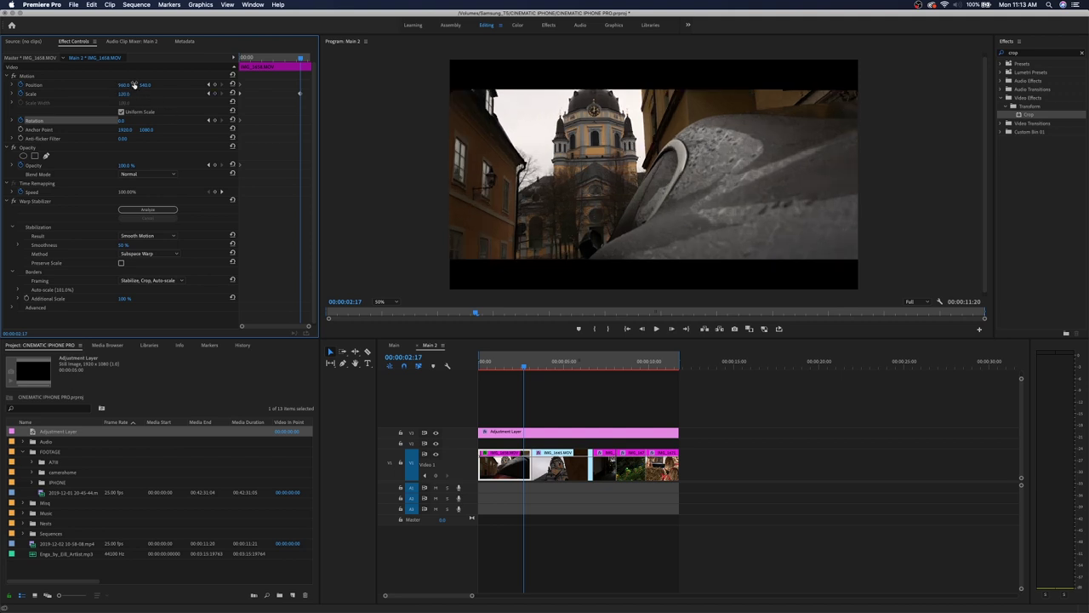
{"action": "left_click_drag", "start_coordinate": [144, 86], "coordinate": [201, 86]}
{"action": "left_click_drag", "start_coordinate": [124, 85], "coordinate": [176, 85]}
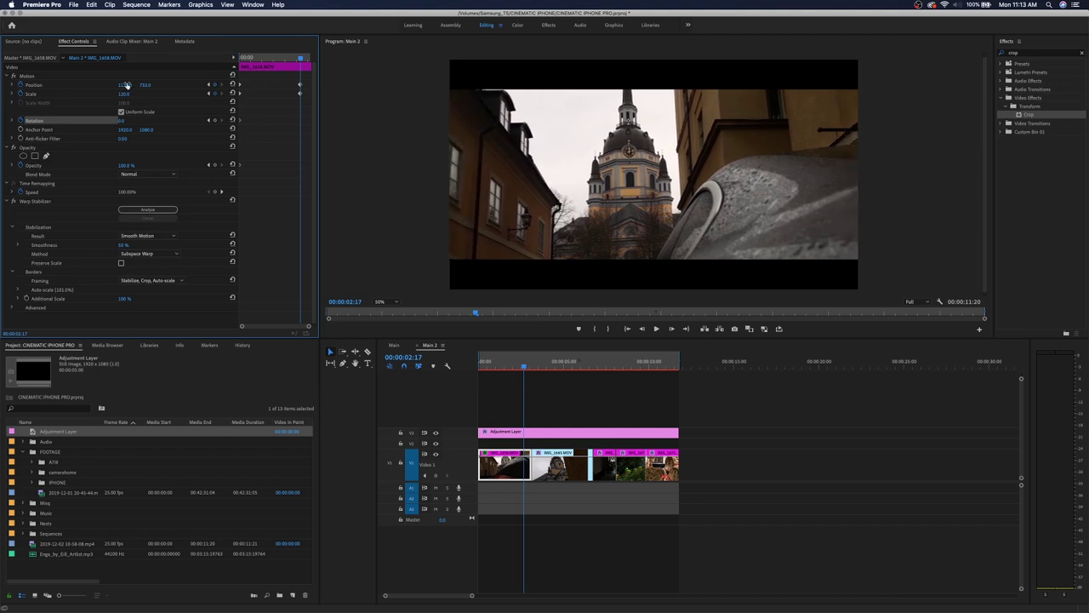
Refine the opening clip's closing keyframes to scale 125, position 1174 by 784 and rotation 2.0°, and move them to the clip's end.
{"action": "left_click", "coordinate": [125, 94]}
{"action": "type", "text": "125"}
{"action": "key", "text": "Return"}
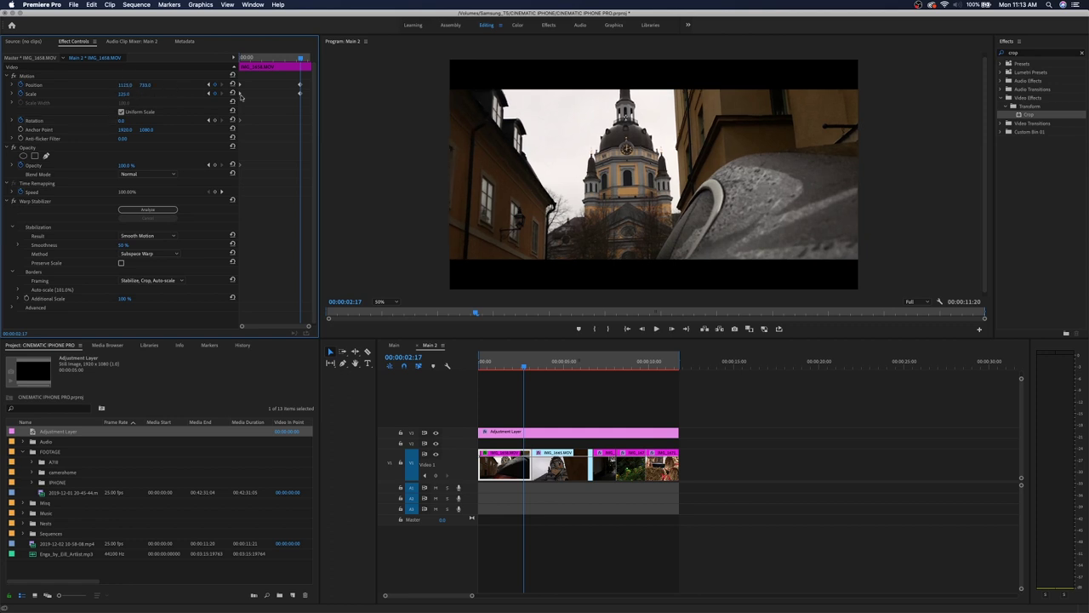
{"action": "mouse_move", "coordinate": [145, 85]}
{"action": "left_mouse_down"}
{"action": "mouse_move", "coordinate": [162, 85]}
{"action": "mouse_move", "coordinate": [132, 86]}
{"action": "mouse_move", "coordinate": [147, 86]}
{"action": "left_mouse_up"}
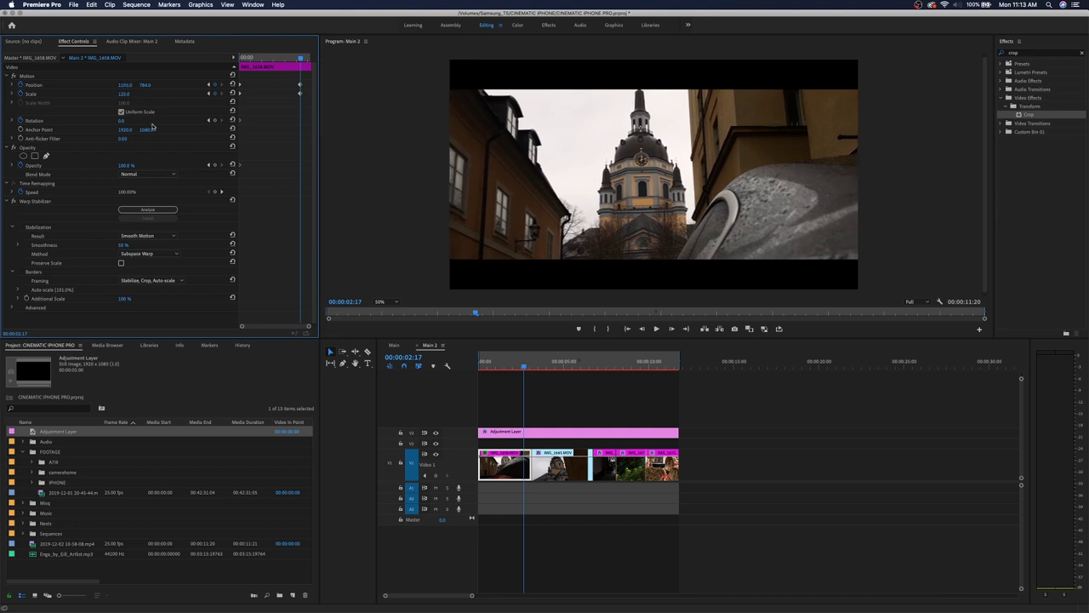
{"action": "left_click_drag", "start_coordinate": [120, 121], "coordinate": [142, 111]}
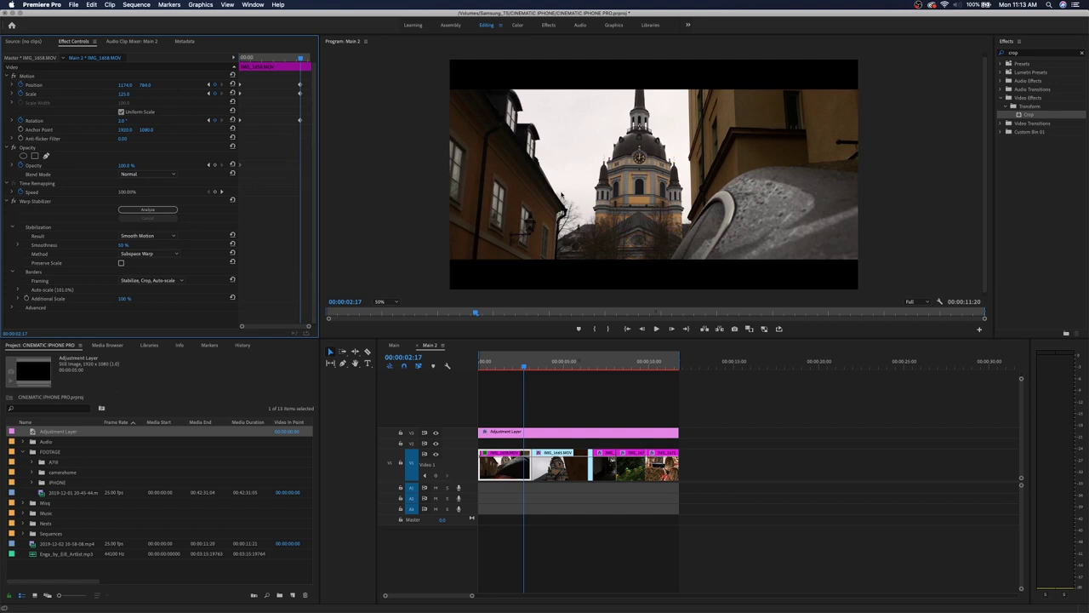
{"action": "left_click_drag", "start_coordinate": [308, 146], "coordinate": [310, 84]}
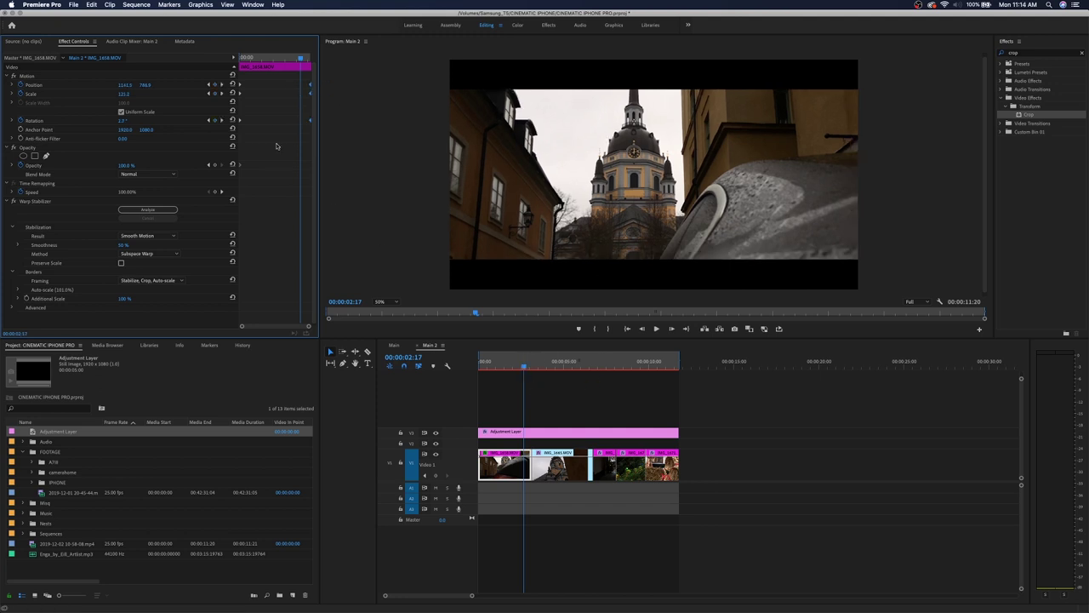
Scrub and repeatedly play the opening clip from its first frame to examine the keyframed camera motion.
{"action": "left_click_drag", "start_coordinate": [300, 57], "coordinate": [264, 61]}
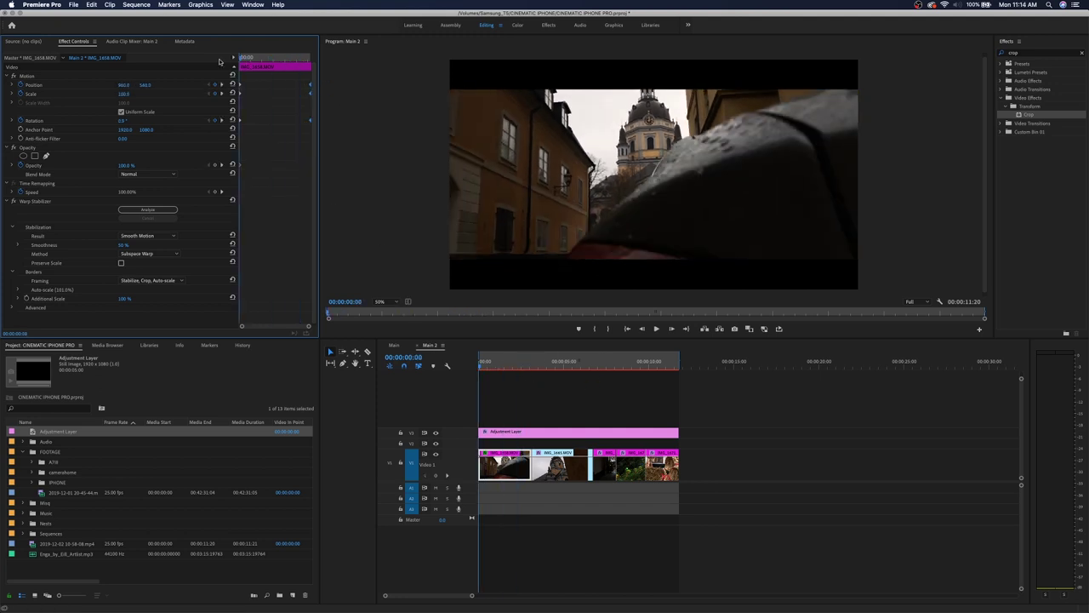
{"action": "left_click", "coordinate": [483, 360]}
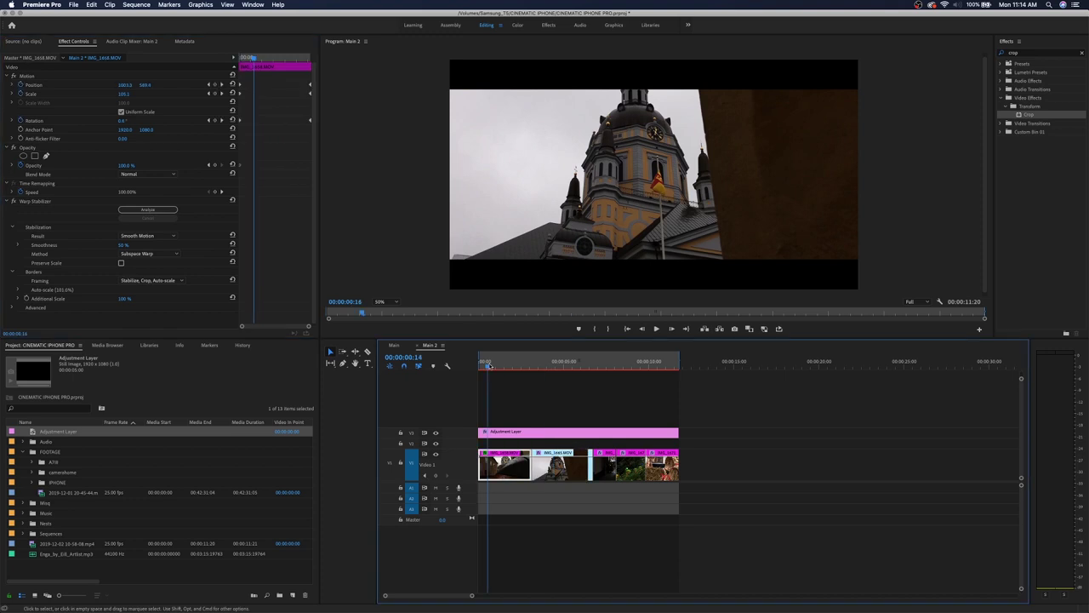
{"action": "key", "text": "space"}
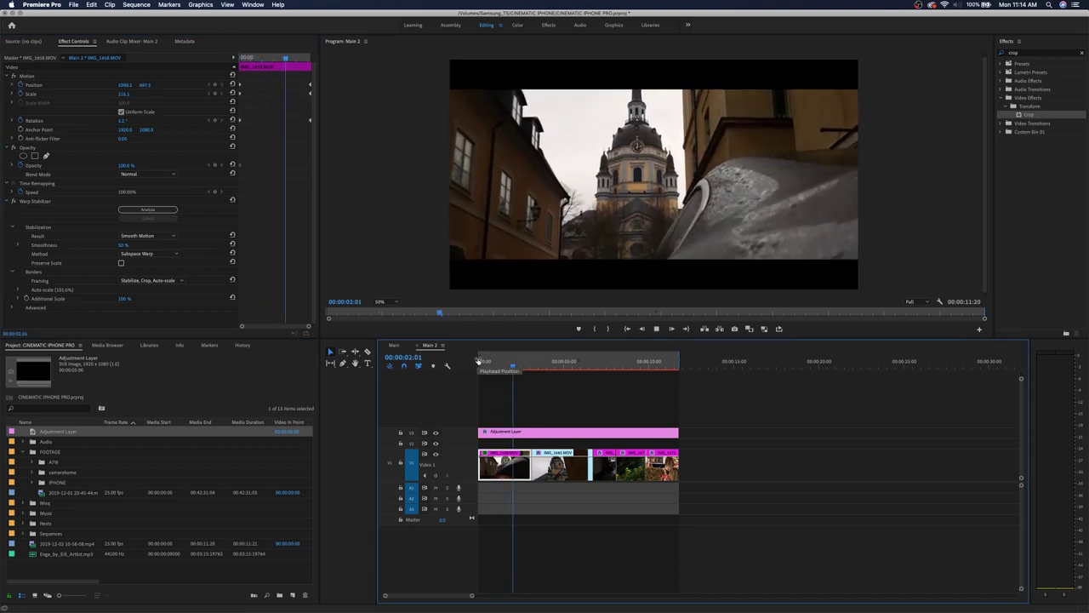
{"action": "left_click", "coordinate": [482, 366]}
{"action": "left_click", "coordinate": [482, 368]}
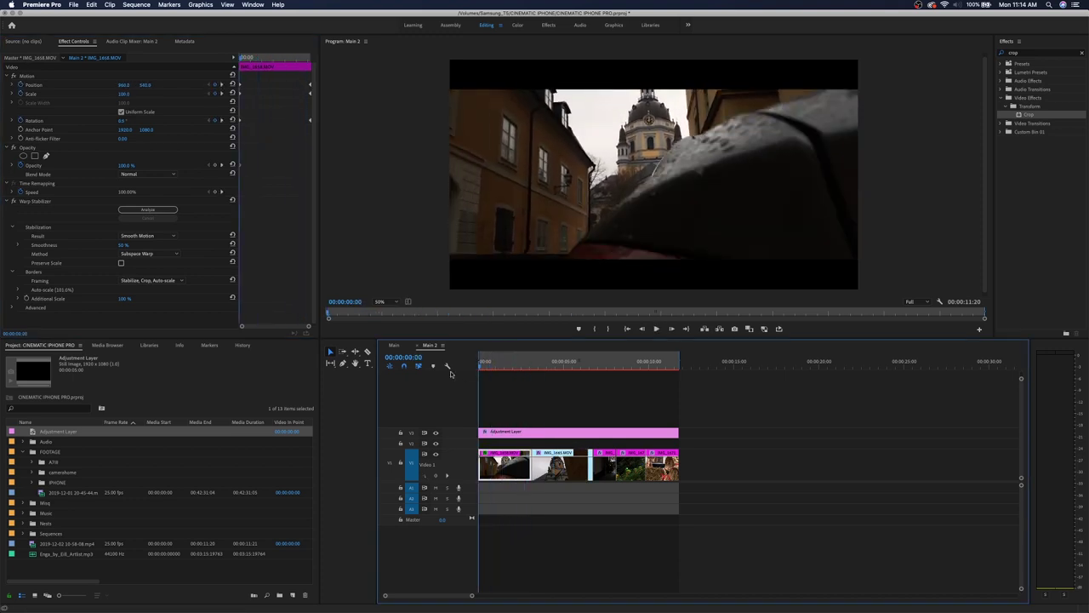
{"action": "mouse_move", "coordinate": [470, 375]}
{"action": "left_mouse_down"}
{"action": "mouse_move", "coordinate": [531, 374]}
{"action": "mouse_move", "coordinate": [452, 372]}
{"action": "left_mouse_up"}
{"action": "key", "text": "space"}
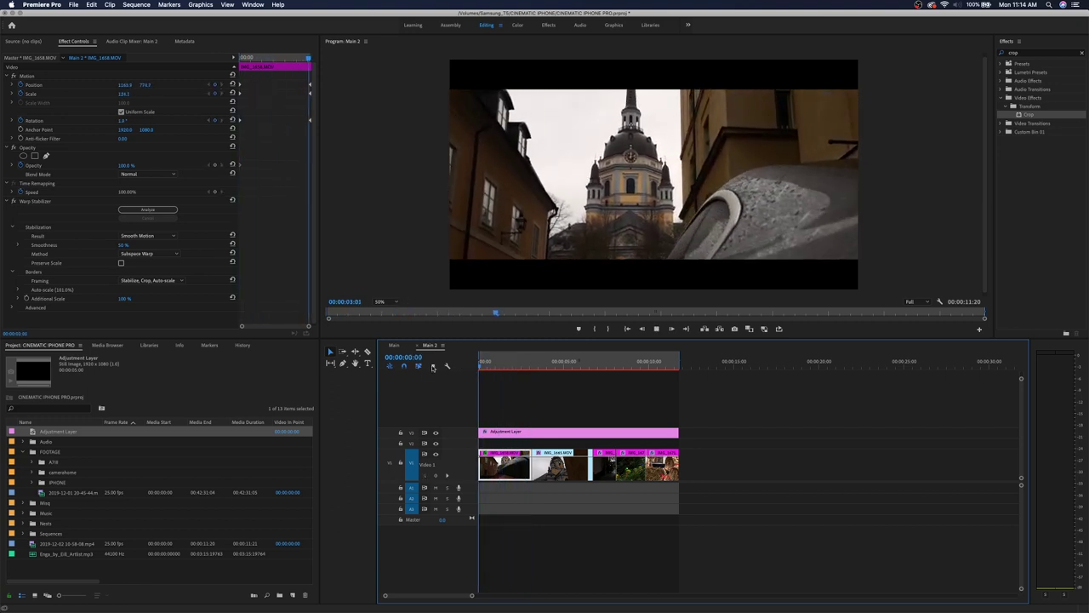
{"action": "key", "text": "Home"}
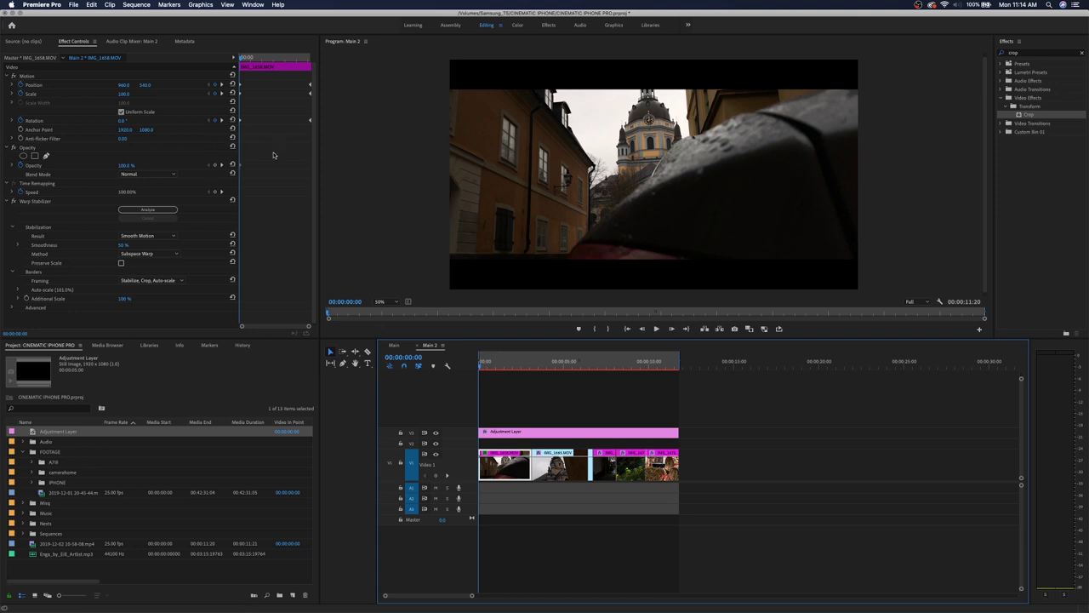
{"action": "key", "text": "space"}
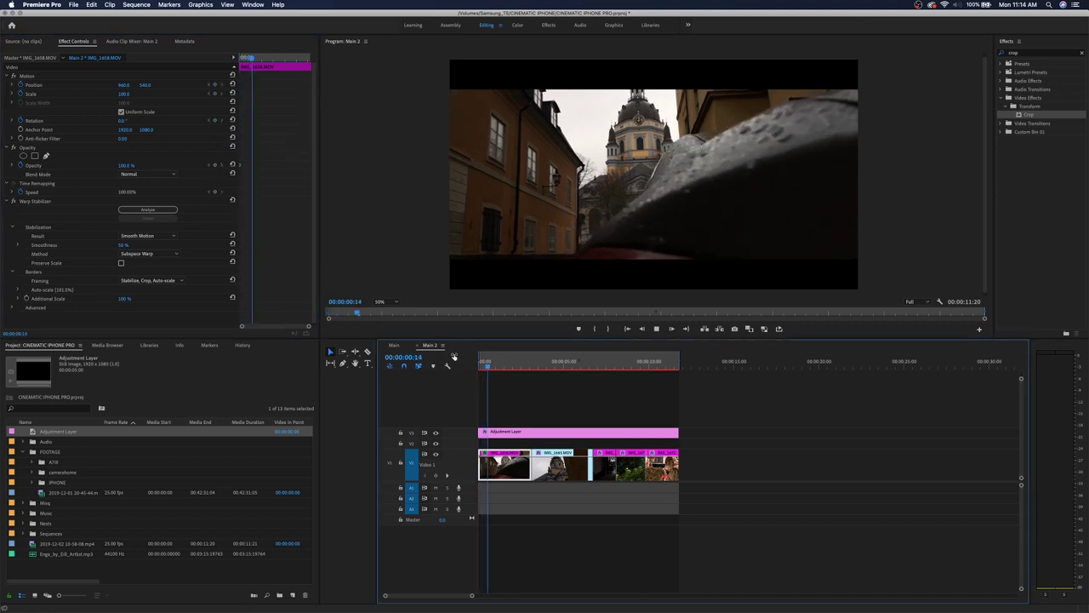
{"action": "key", "text": "space"}
{"action": "key", "text": "Home"}
{"action": "key", "text": "space"}
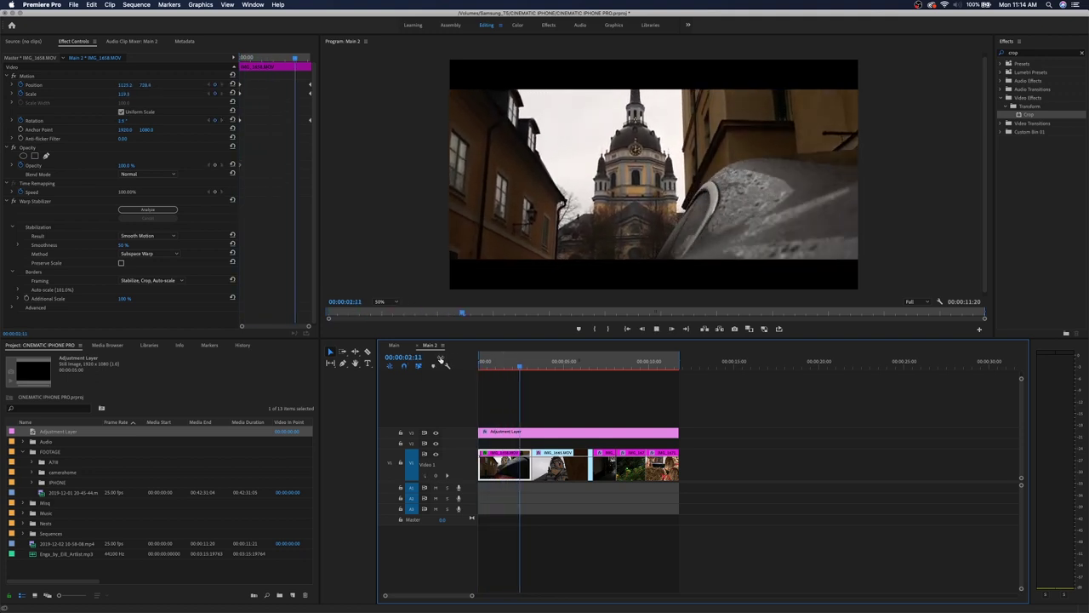
{"action": "key", "text": "space"}
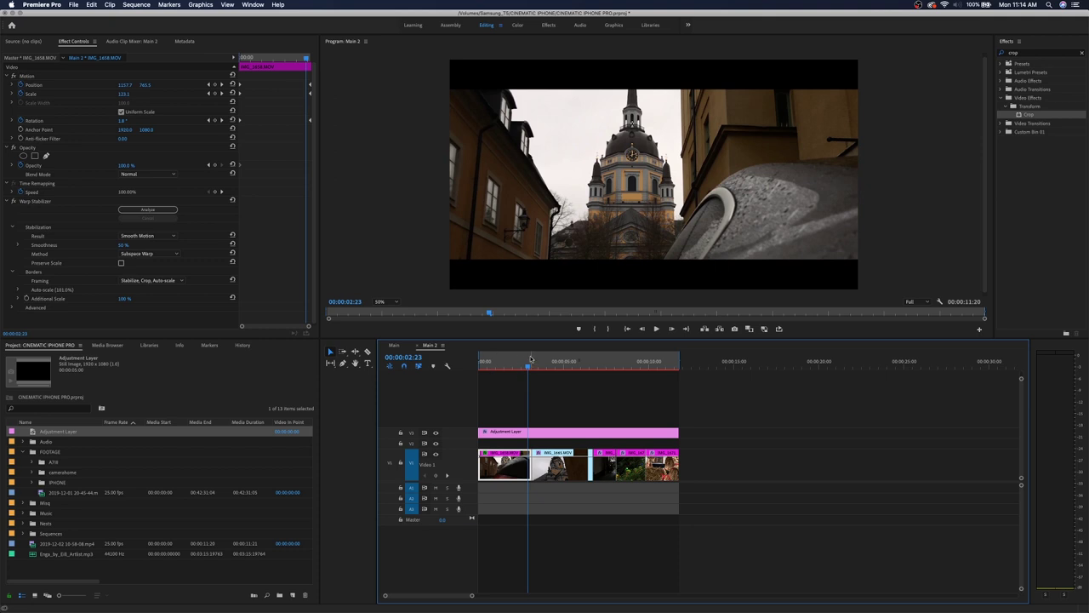
Review the second clip, and add a scale keyframe of 115 at its first frame.
{"action": "left_click", "coordinate": [549, 367]}
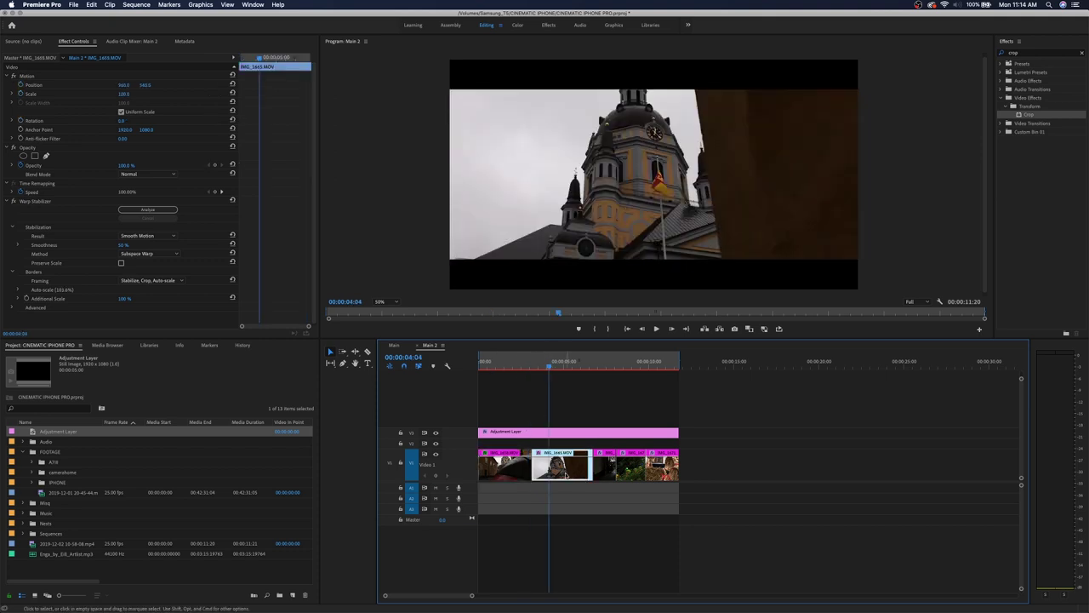
{"action": "key", "text": "space"}
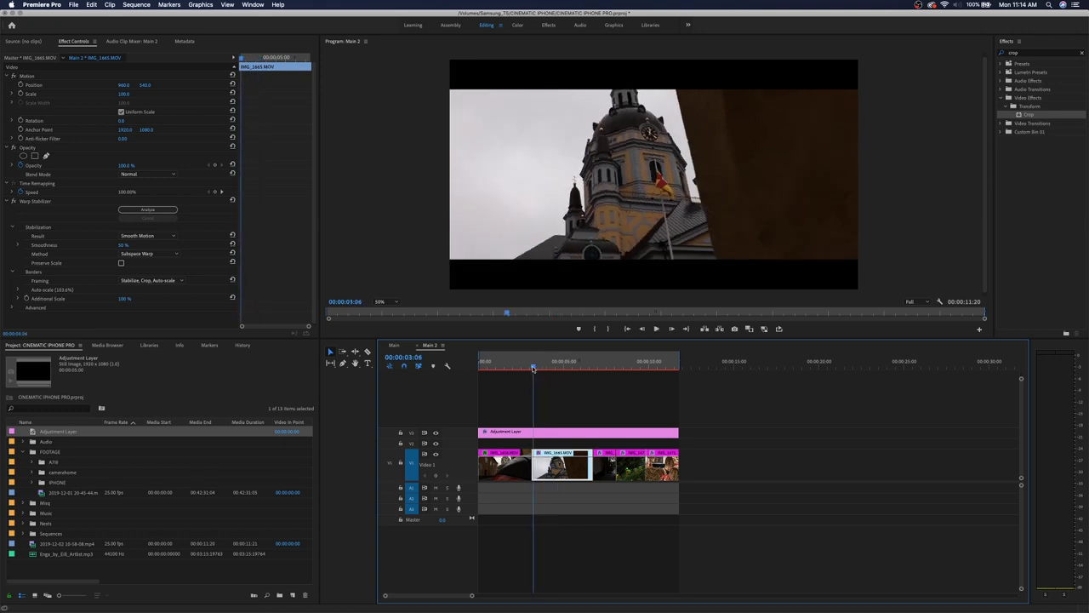
{"action": "left_click", "coordinate": [555, 366]}
{"action": "mouse_move", "coordinate": [555, 369]}
{"action": "left_mouse_down"}
{"action": "mouse_move", "coordinate": [579, 369]}
{"action": "mouse_move", "coordinate": [547, 369]}
{"action": "mouse_move", "coordinate": [566, 372]}
{"action": "left_mouse_up"}
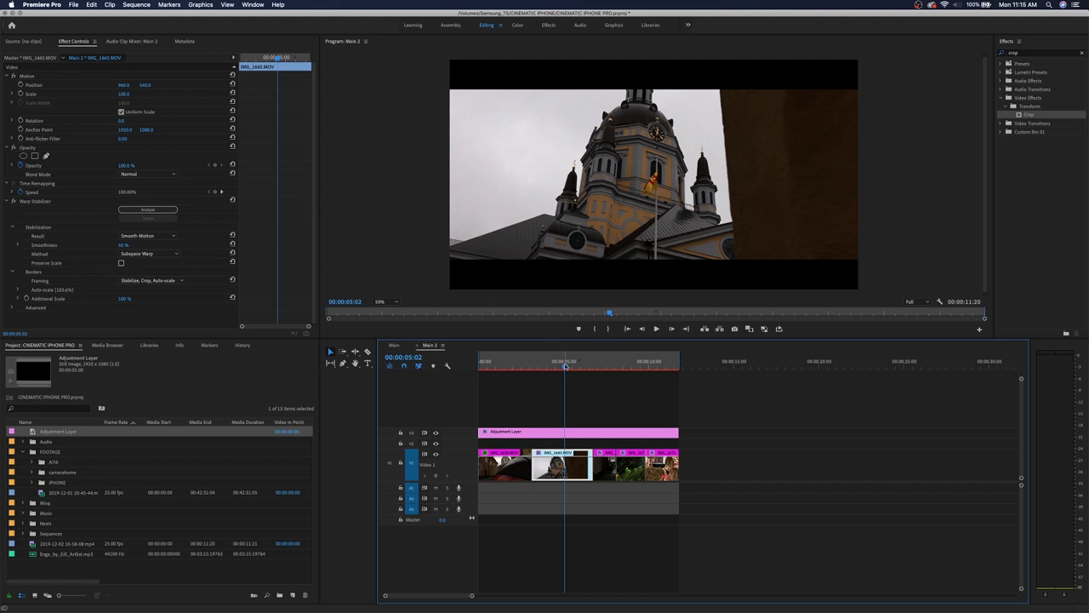
{"action": "left_click_drag", "start_coordinate": [566, 367], "coordinate": [541, 369]}
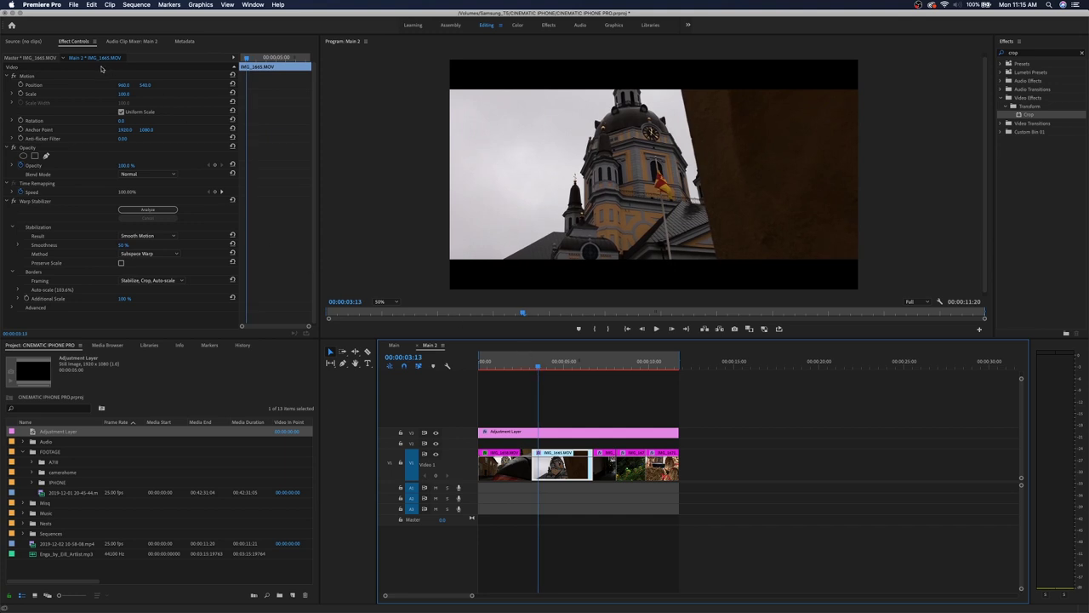
{"action": "left_click", "coordinate": [21, 94]}
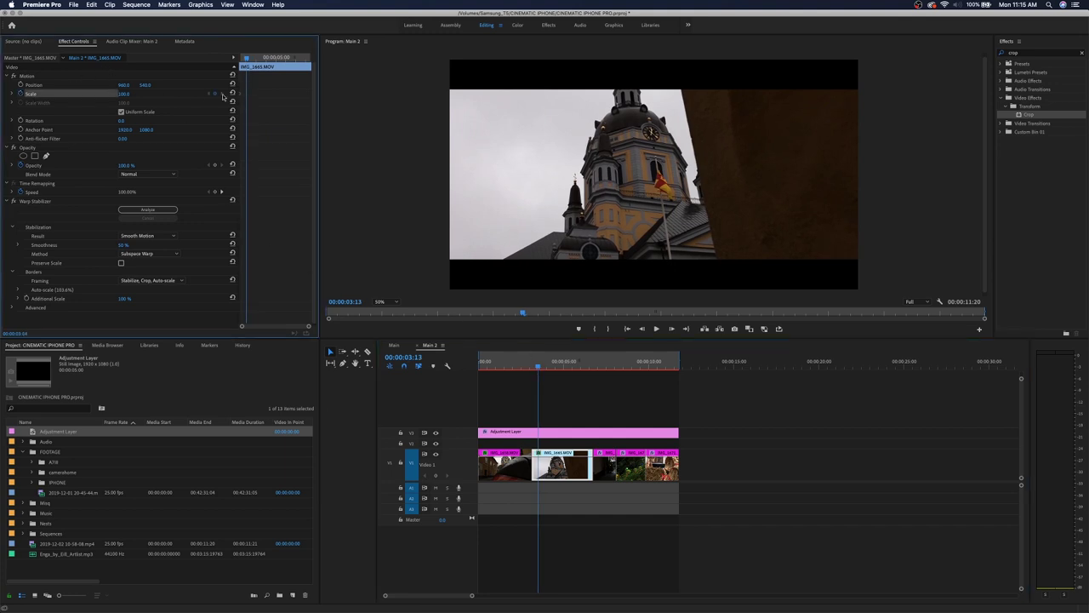
{"action": "key", "text": "Up"}
{"action": "left_click", "coordinate": [126, 93]}
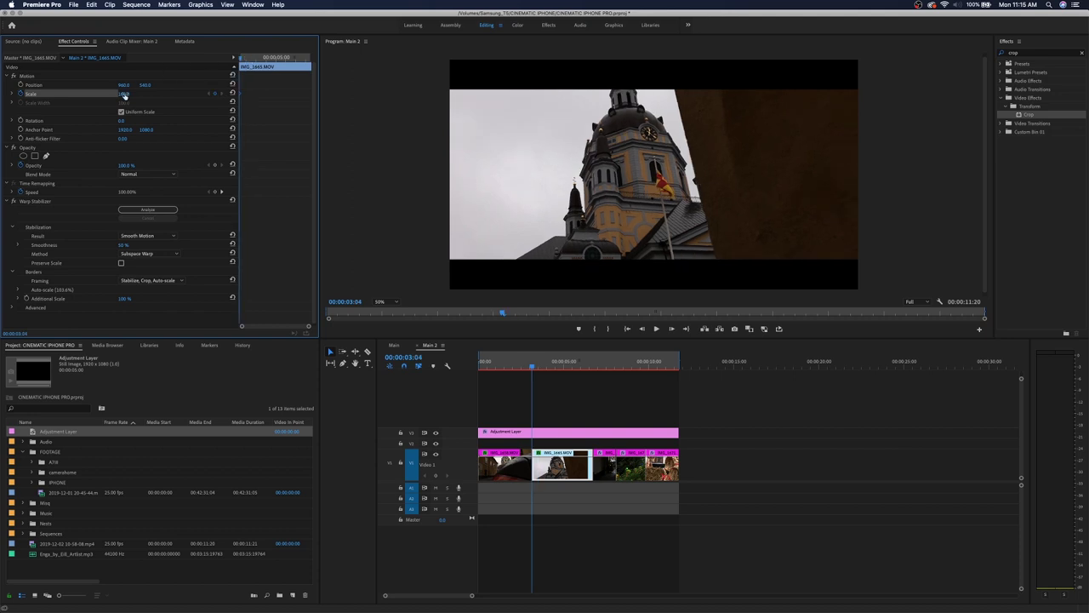
{"action": "key", "text": "Return"}
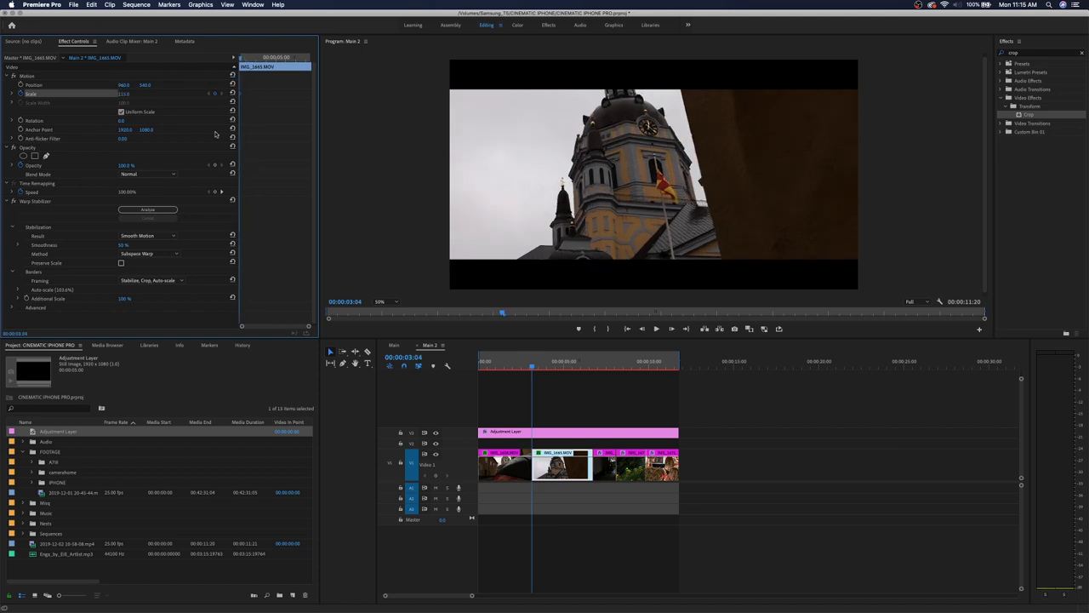
Add a second keyframe with a reduced scale to the second clip and place it at the clip's end.
{"action": "key", "text": "space"}
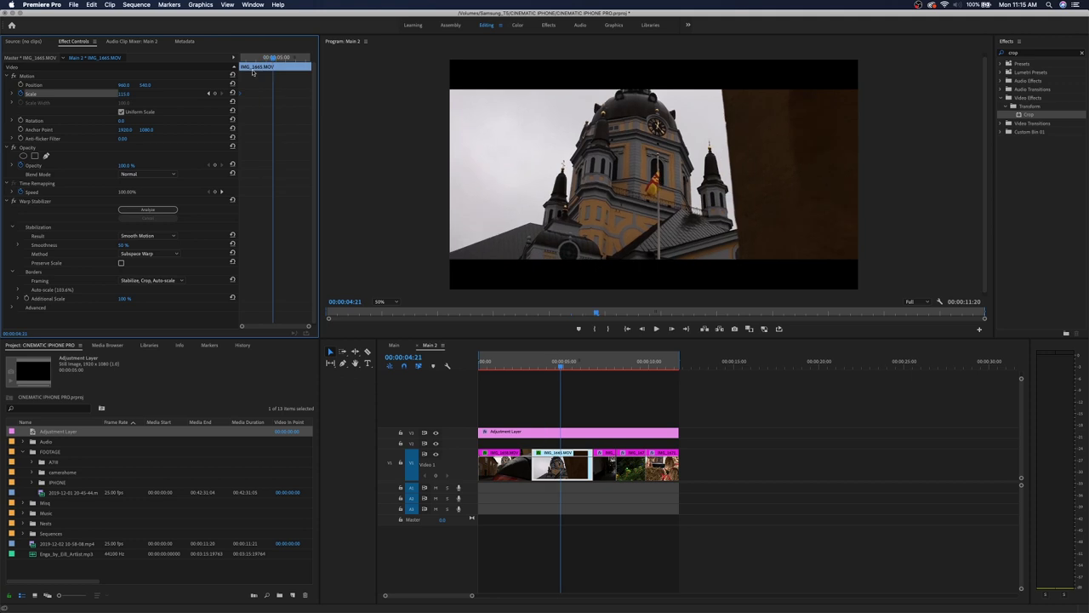
{"action": "left_click", "coordinate": [126, 94]}
{"action": "key", "text": "Return"}
{"action": "mouse_move", "coordinate": [280, 74]}
{"action": "left_mouse_down"}
{"action": "mouse_move", "coordinate": [252, 74]}
{"action": "mouse_move", "coordinate": [274, 76]}
{"action": "left_mouse_up"}
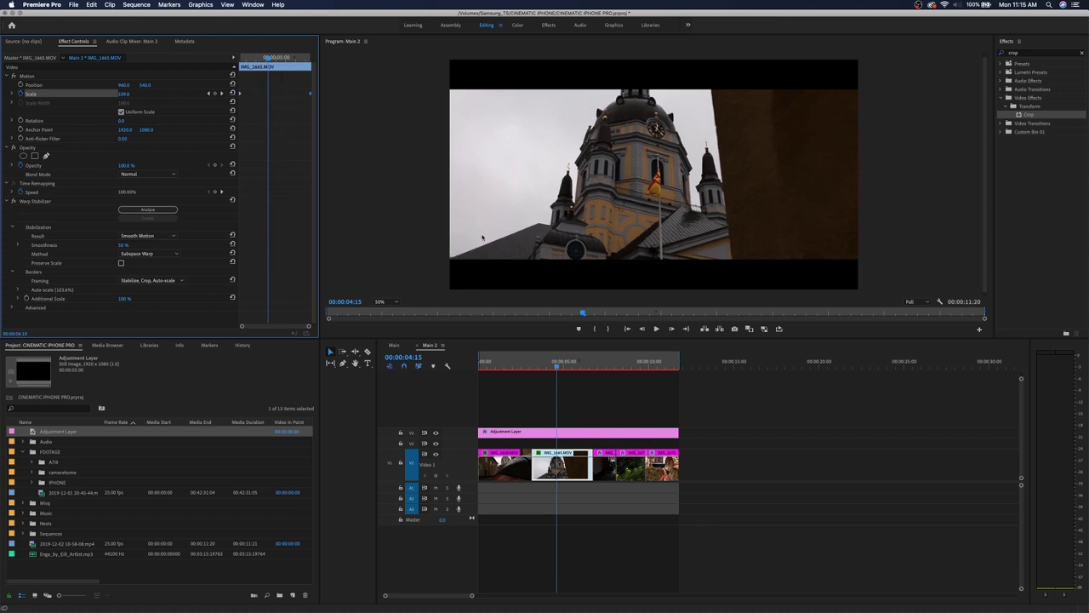
Play back the second clip's zoom-out, and play and scrub the third clip to examine its camera movement.
{"action": "left_click", "coordinate": [537, 361]}
{"action": "key", "text": "space"}
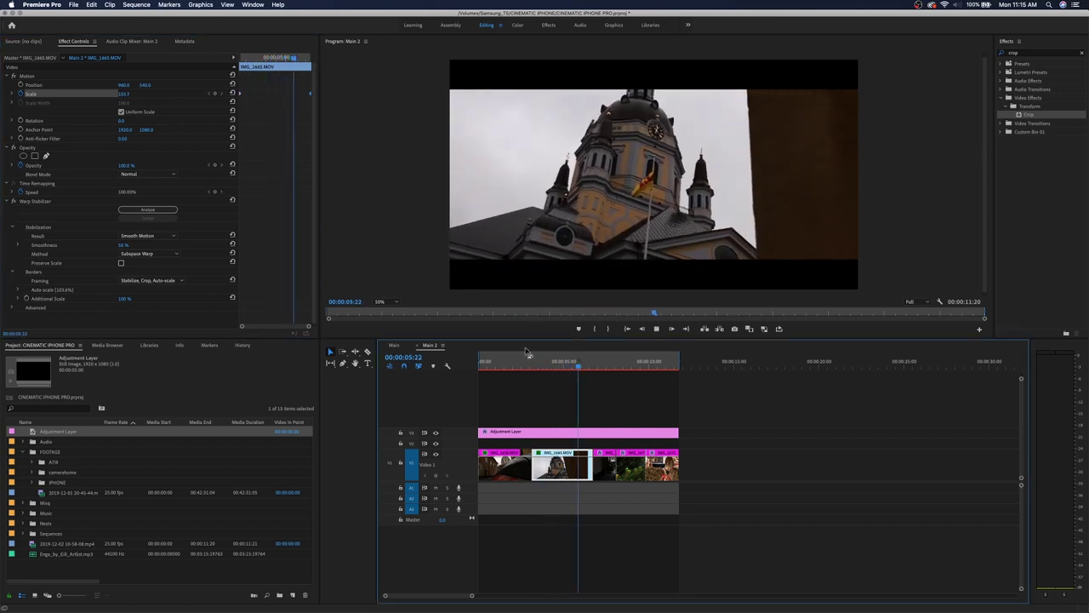
{"action": "key", "text": "space"}
{"action": "left_click", "coordinate": [529, 362]}
{"action": "left_click_drag", "start_coordinate": [529, 364], "coordinate": [597, 366]}
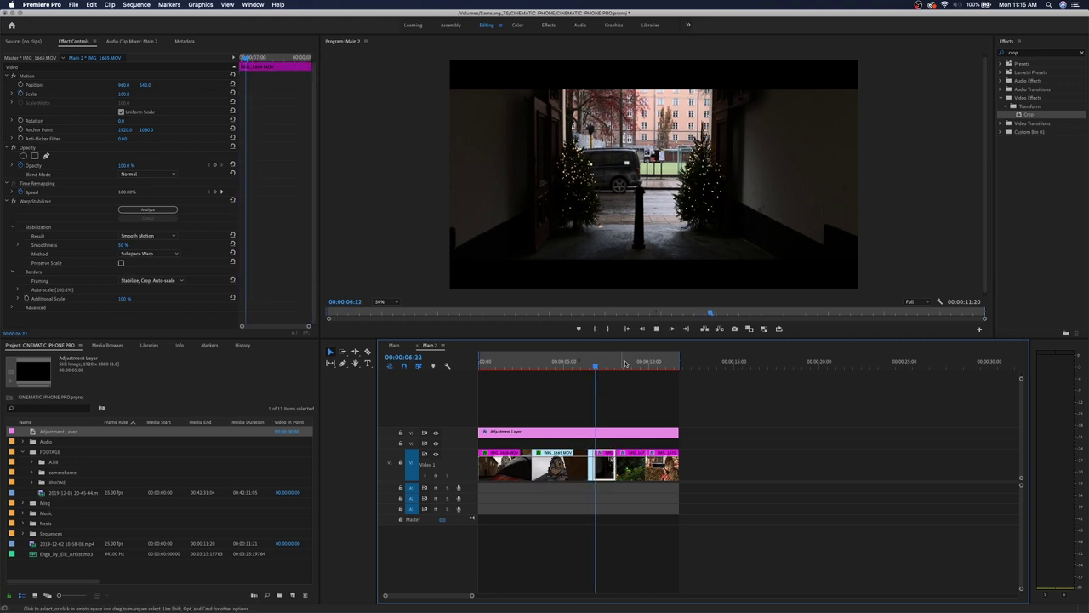
{"action": "key", "text": "space"}
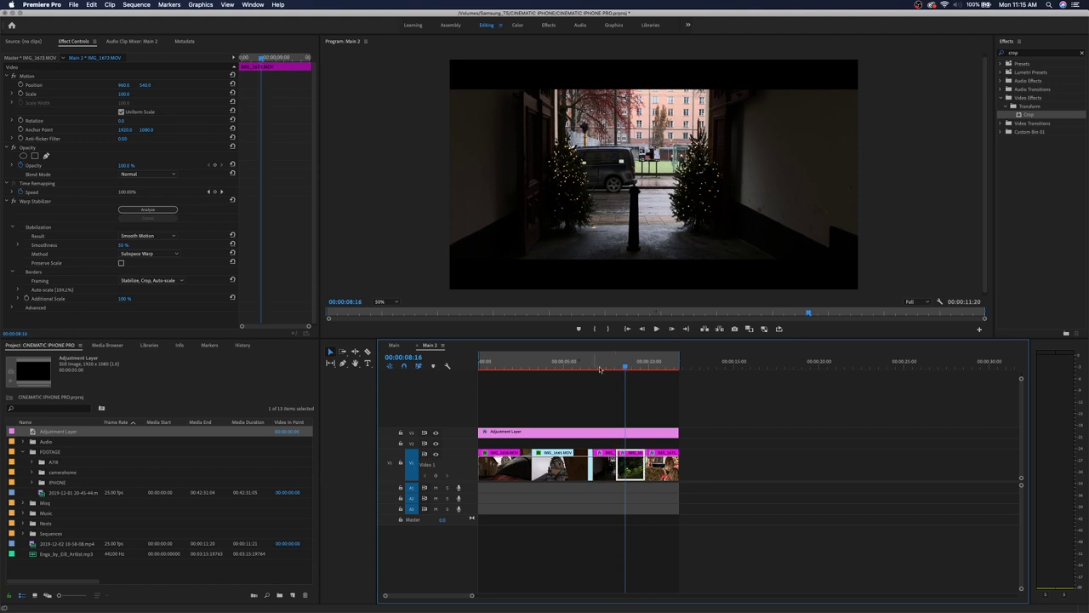
{"action": "mouse_move", "coordinate": [600, 367]}
{"action": "left_mouse_down"}
{"action": "mouse_move", "coordinate": [588, 366]}
{"action": "mouse_move", "coordinate": [598, 366]}
{"action": "left_mouse_up"}
{"action": "key", "text": "space"}
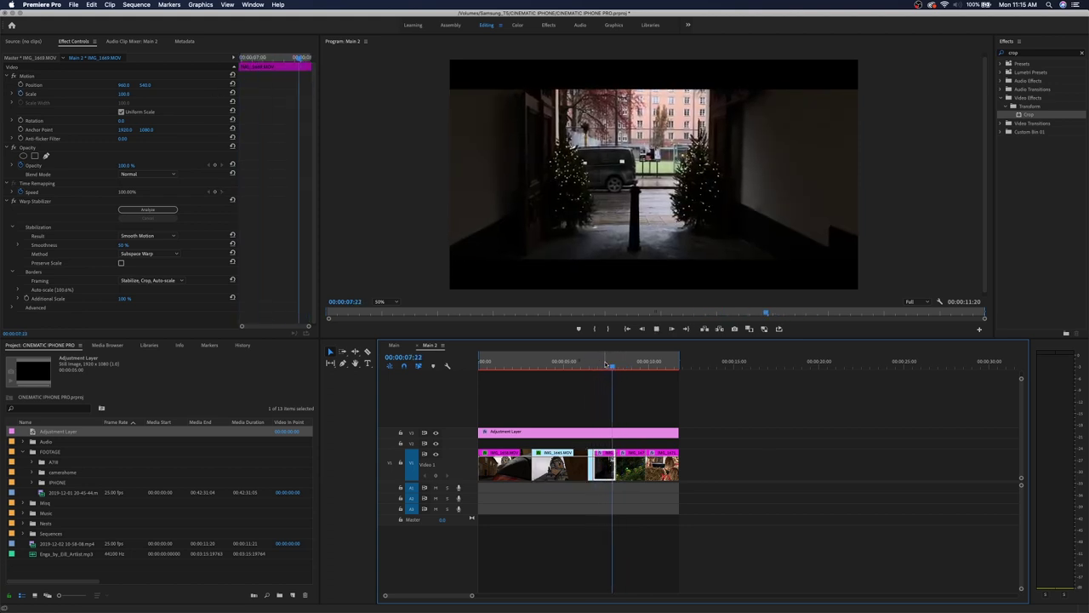
{"action": "key", "text": "space"}
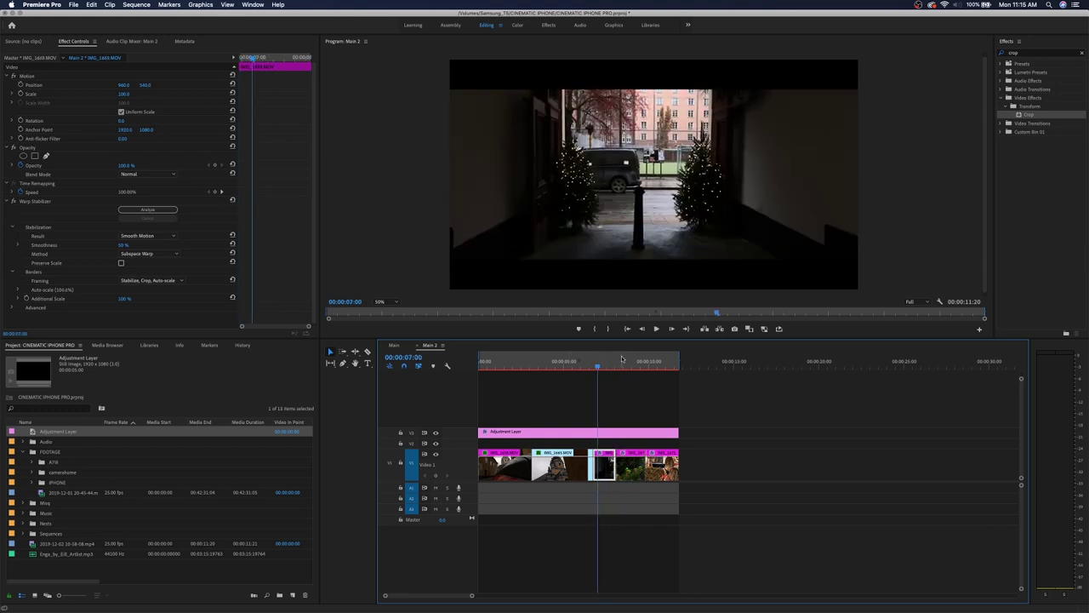
Animate the third clip from position and scale keyframes at its start to a scale of 110 and a rightward-shifted position at its end.
{"action": "left_click", "coordinate": [20, 84]}
{"action": "left_click", "coordinate": [20, 93]}
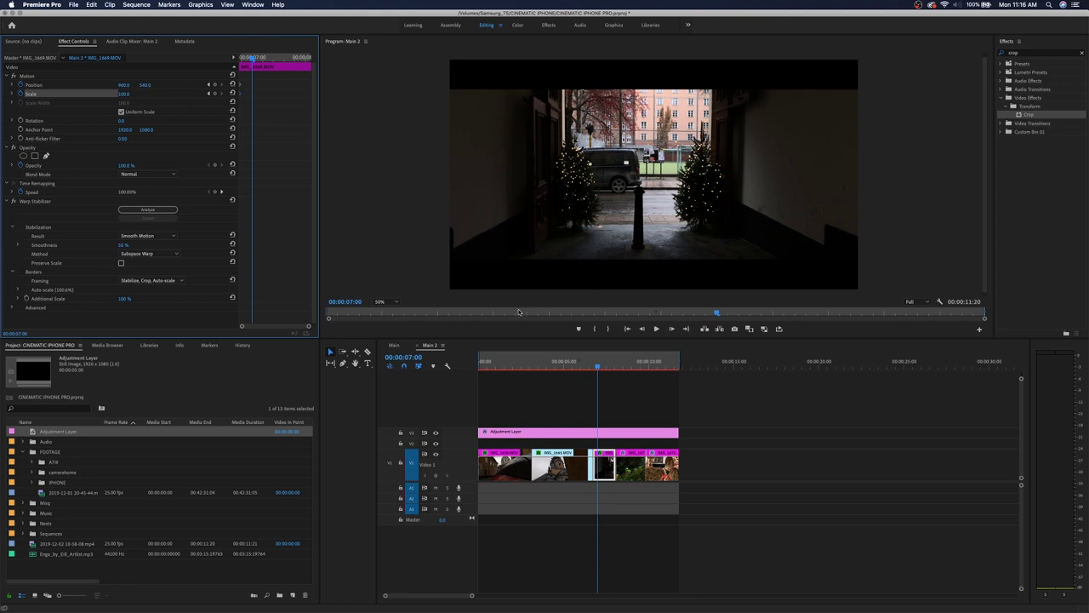
{"action": "left_click_drag", "start_coordinate": [597, 364], "coordinate": [612, 367]}
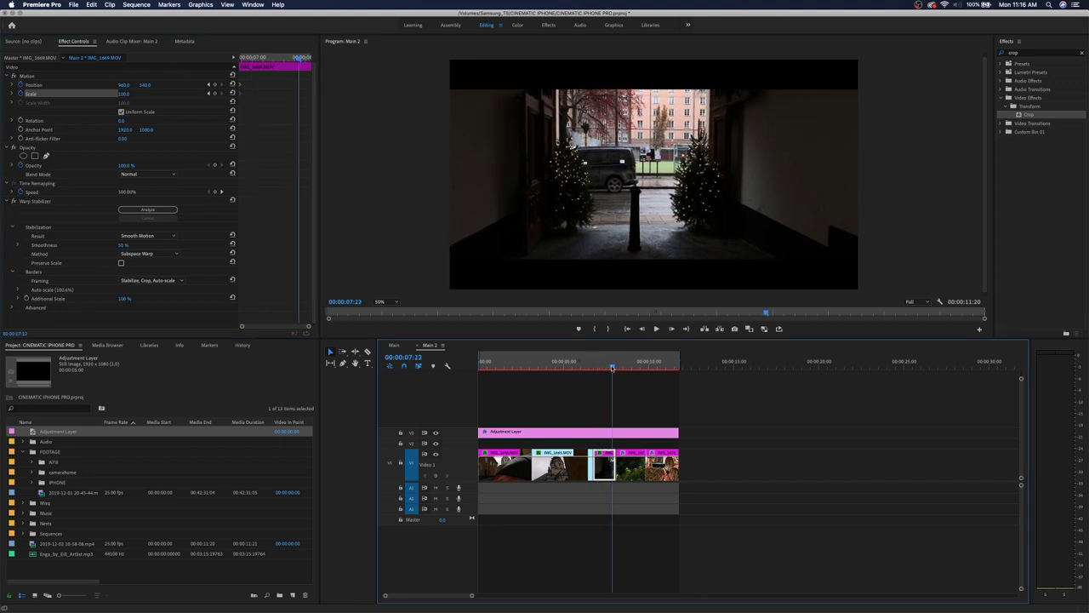
{"action": "left_click", "coordinate": [123, 93]}
{"action": "type", "text": "110"}
{"action": "key", "text": "Return"}
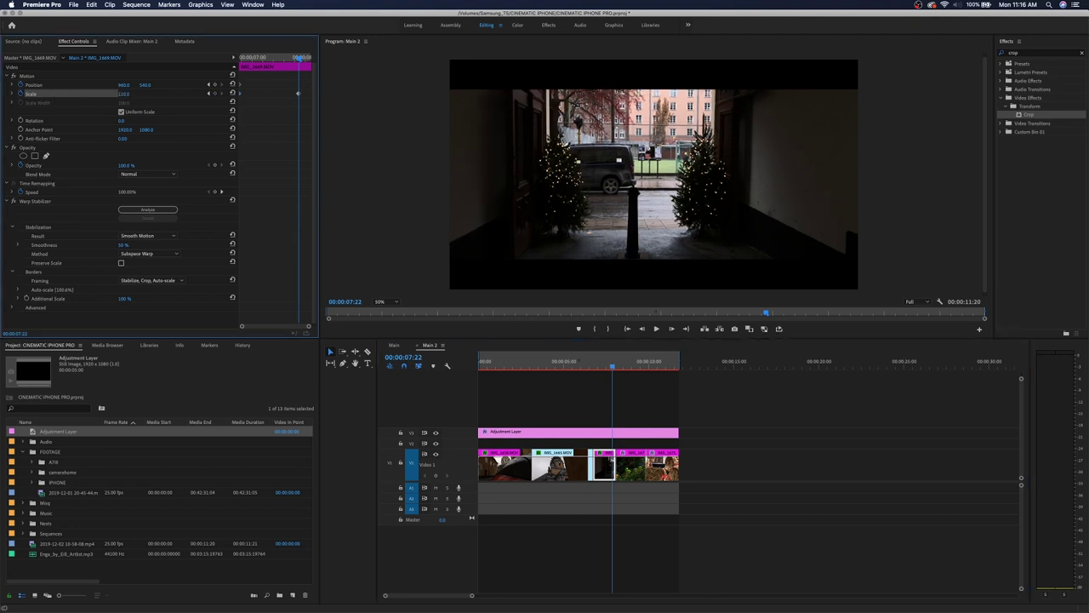
{"action": "left_click_drag", "start_coordinate": [124, 85], "coordinate": [202, 85]}
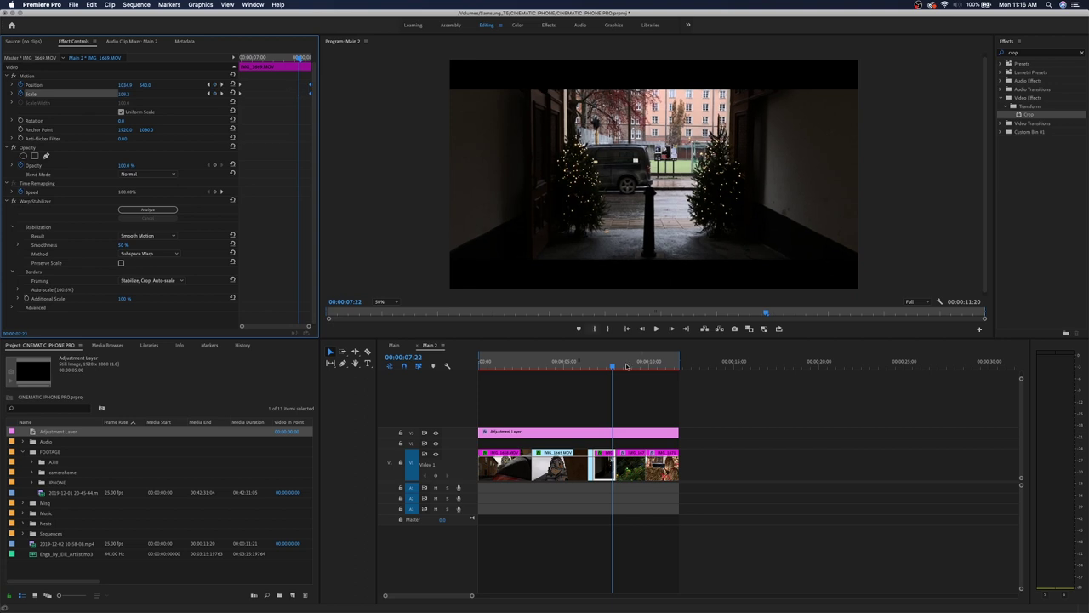
Preview the third clip's movement and reduce its ending horizontal position to 1001, keeping the position and scale keyframes at the clip's end.
{"action": "key", "text": "space"}
{"action": "key", "text": "space"}
{"action": "left_click_drag", "start_coordinate": [613, 369], "coordinate": [602, 366]}
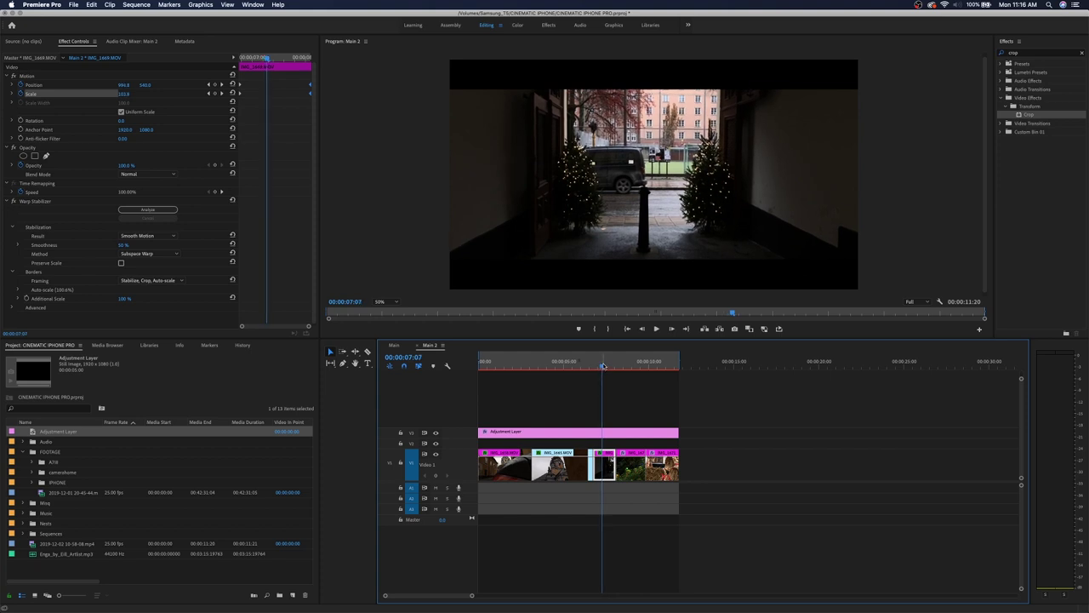
{"action": "left_click", "coordinate": [297, 89]}
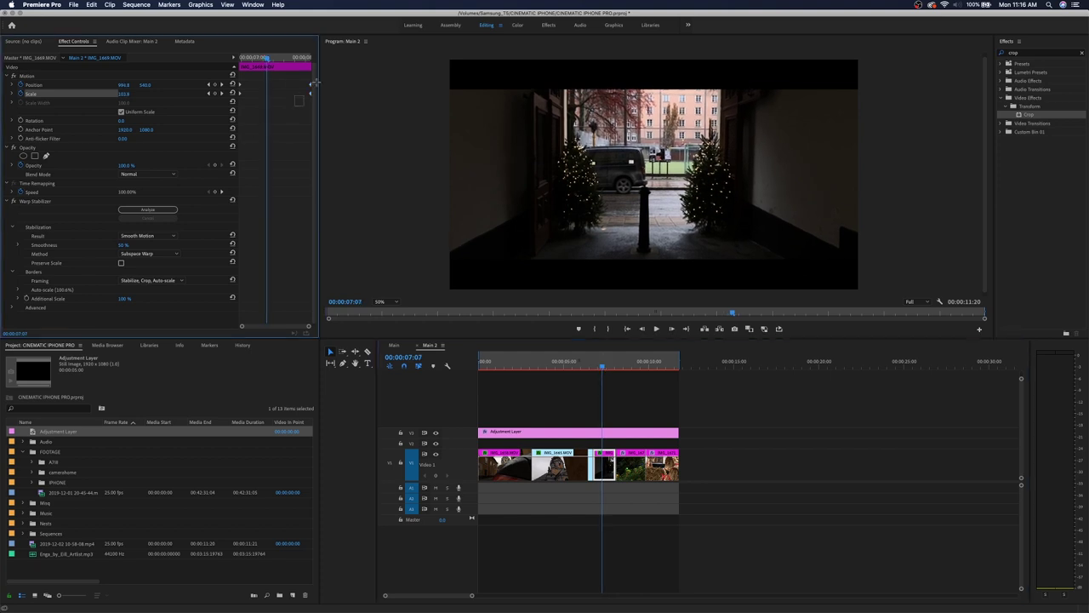
{"action": "left_click_drag", "start_coordinate": [307, 89], "coordinate": [264, 89]}
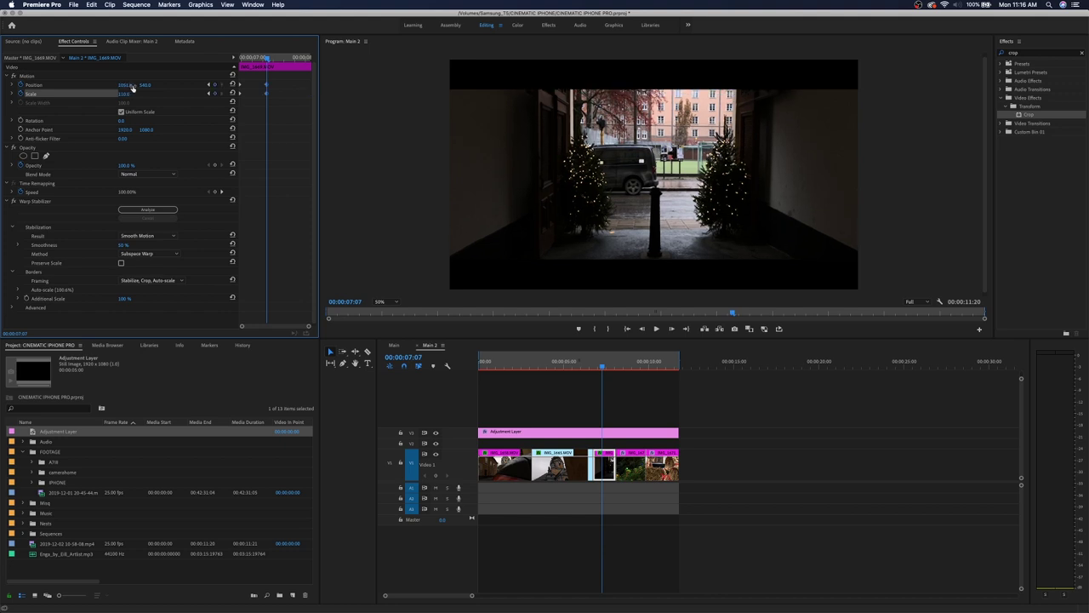
{"action": "left_click_drag", "start_coordinate": [123, 85], "coordinate": [122, 85]}
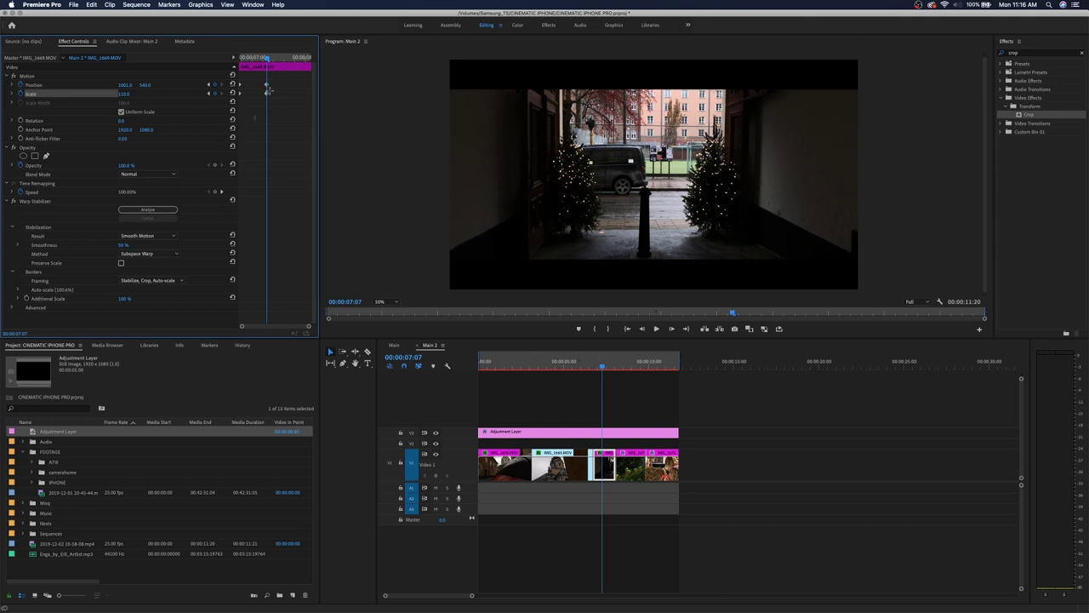
Play back and scrub the third clip to check its revised position and scale movement.
{"action": "left_click", "coordinate": [593, 365]}
{"action": "key", "text": "space"}
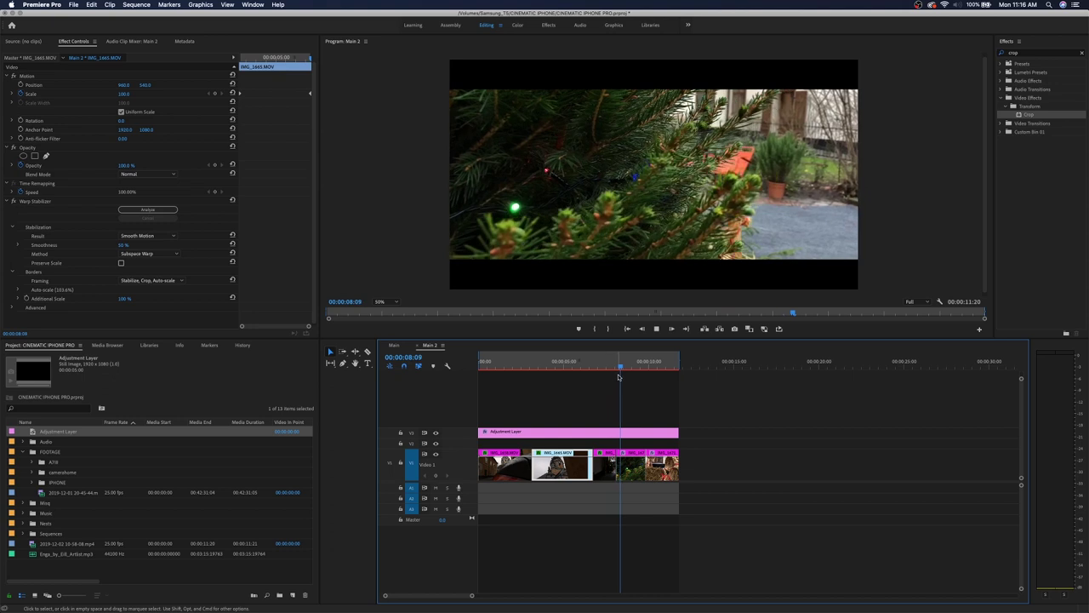
{"action": "mouse_move", "coordinate": [619, 367]}
{"action": "left_mouse_down"}
{"action": "mouse_move", "coordinate": [595, 372]}
{"action": "mouse_move", "coordinate": [613, 366]}
{"action": "mouse_move", "coordinate": [600, 364]}
{"action": "left_mouse_up"}
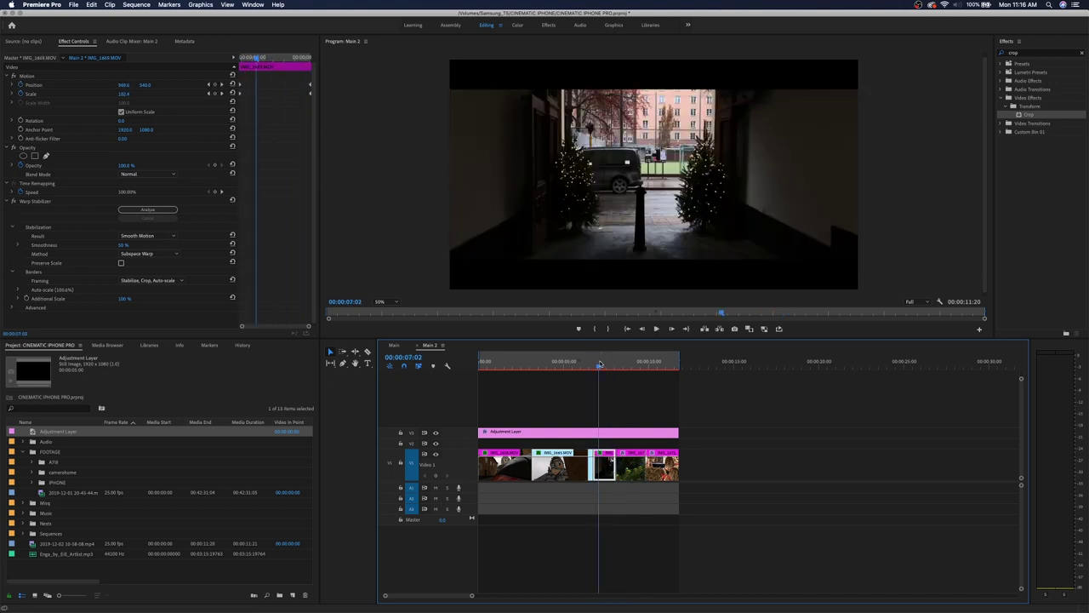
Step and scrub through the fourth clip to examine its camera movement.
{"action": "mouse_move", "coordinate": [617, 366]}
{"action": "left_mouse_down"}
{"action": "mouse_move", "coordinate": [647, 366]}
{"action": "mouse_move", "coordinate": [627, 366]}
{"action": "left_mouse_up"}
{"action": "key", "text": "Right"}
{"action": "key", "text": "Right"}
{"action": "key", "text": "Right"}
{"action": "key", "text": "Right"}
{"action": "key", "text": "Right"}
{"action": "key", "text": "Right"}
{"action": "key", "text": "Right"}
{"action": "key", "text": "Right"}
{"action": "key", "text": "Right"}
{"action": "key", "text": "Right"}
{"action": "key", "text": "Right"}
{"action": "key", "text": "Right"}
{"action": "key", "text": "Right"}
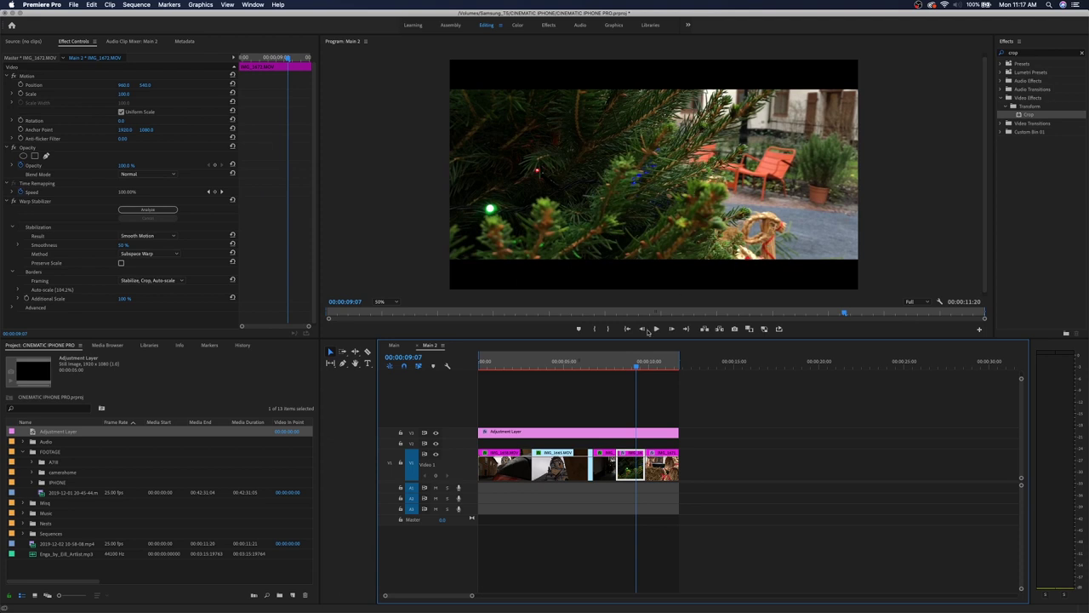
{"action": "mouse_move", "coordinate": [636, 366]}
{"action": "left_mouse_down"}
{"action": "mouse_move", "coordinate": [669, 369]}
{"action": "mouse_move", "coordinate": [629, 367]}
{"action": "mouse_move", "coordinate": [643, 366]}
{"action": "left_mouse_up"}
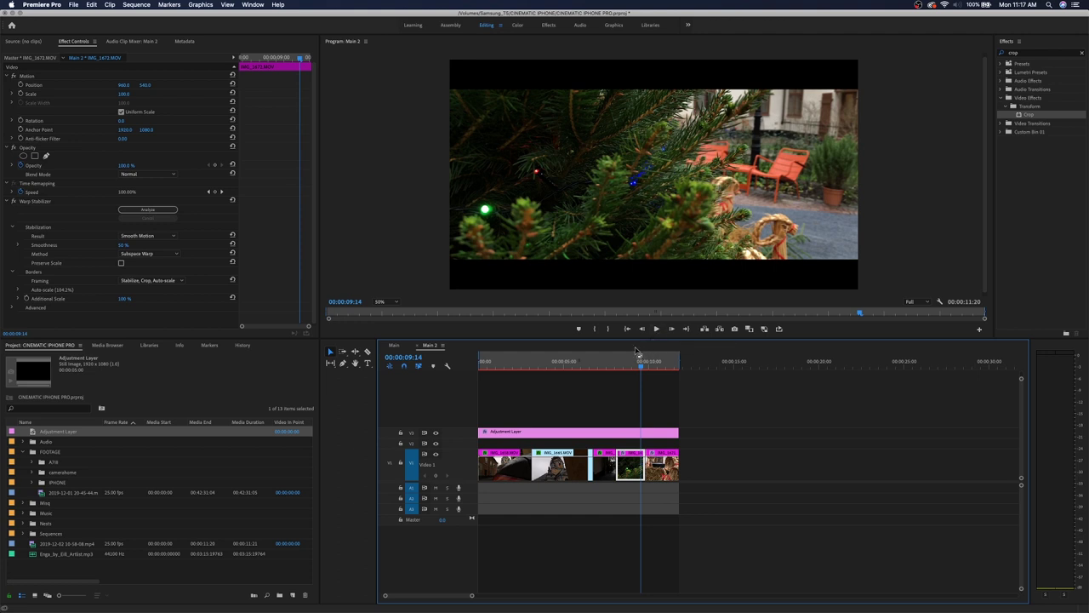
{"action": "left_click_drag", "start_coordinate": [641, 366], "coordinate": [622, 370]}
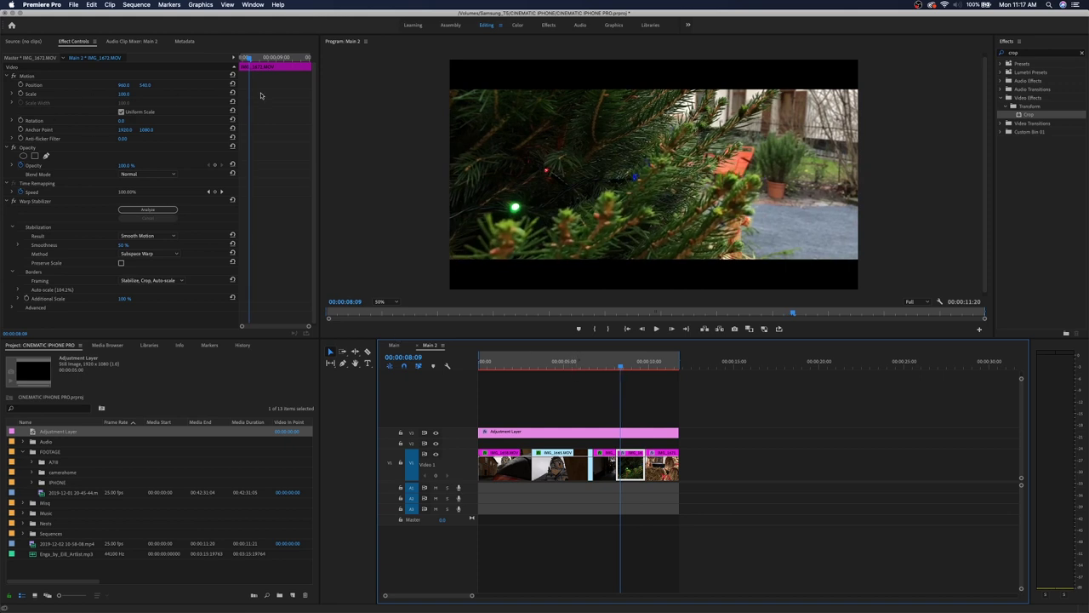
Add position and scale keyframes at the first frame of the fourth clip.
{"action": "left_click_drag", "start_coordinate": [251, 61], "coordinate": [79, 74]}
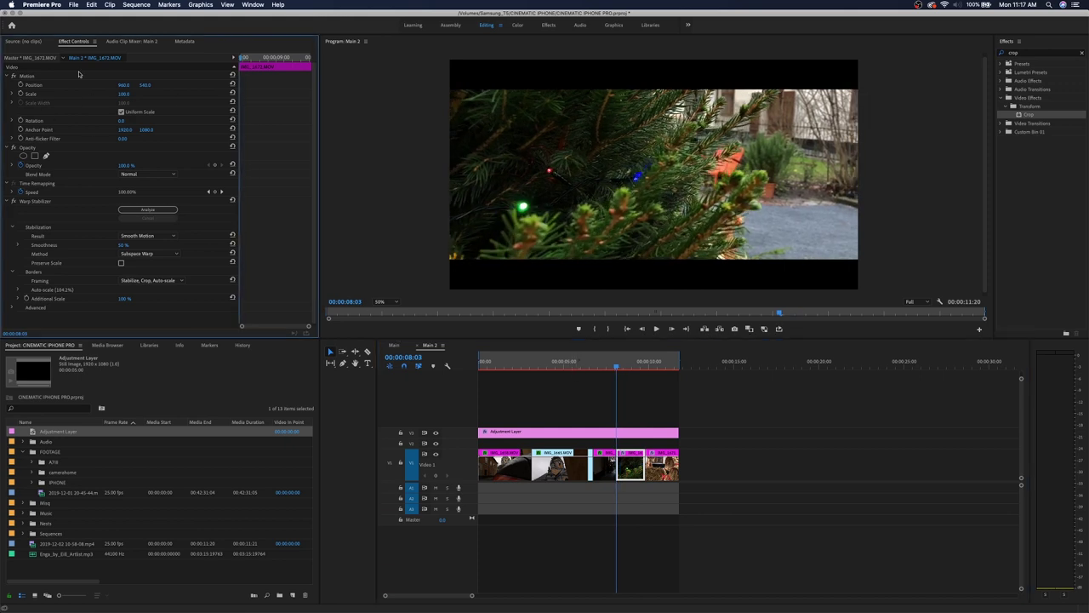
{"action": "left_click", "coordinate": [21, 85]}
{"action": "left_click", "coordinate": [20, 94]}
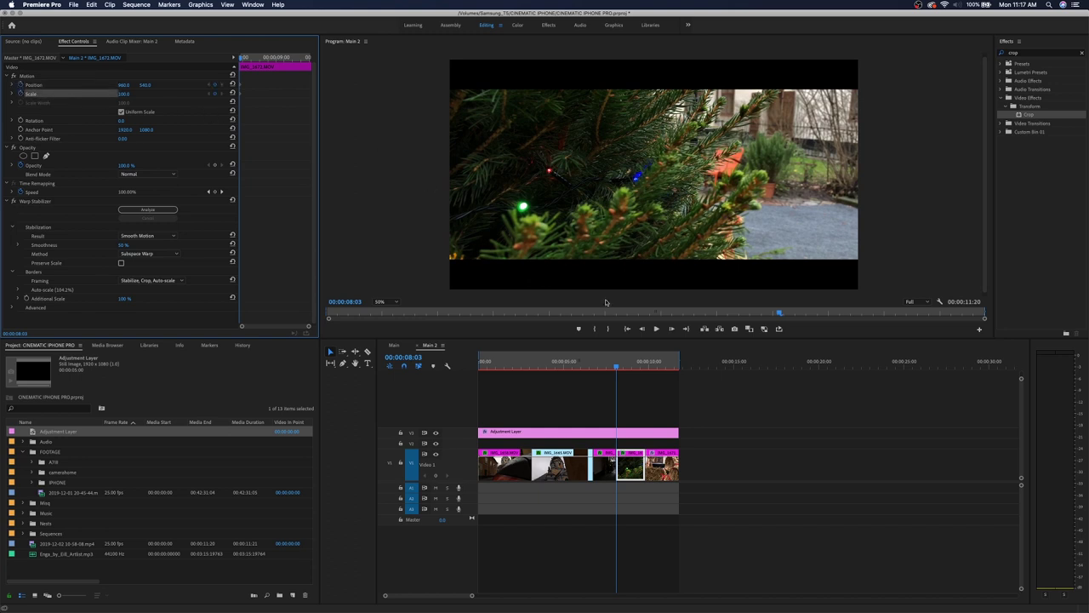
Give the fourth clip ending keyframes with a scale of 120 and a position shifted left and up, placed at the clip's end.
{"action": "left_click_drag", "start_coordinate": [616, 366], "coordinate": [640, 370]}
{"action": "left_click", "coordinate": [126, 94]}
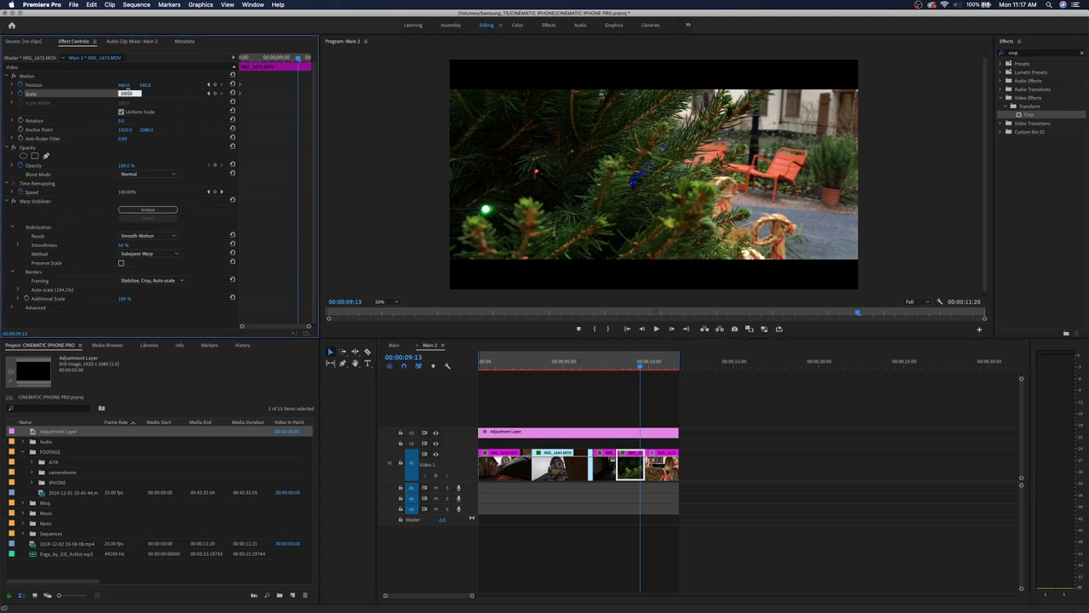
{"action": "type", "text": "120"}
{"action": "key", "text": "Return"}
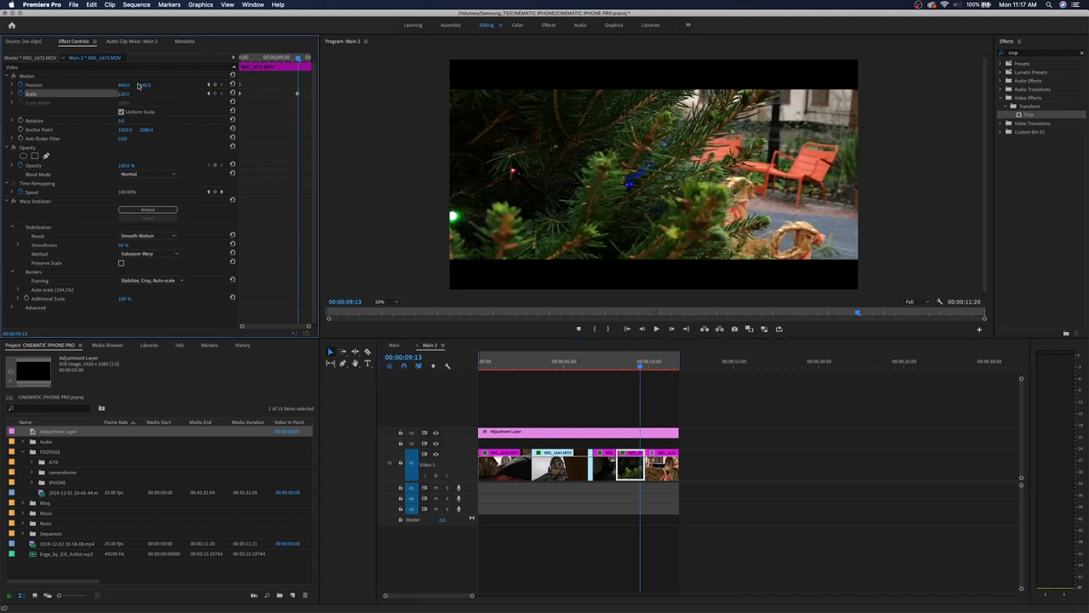
{"action": "left_click_drag", "start_coordinate": [124, 85], "coordinate": [38, 85]}
{"action": "left_click_drag", "start_coordinate": [144, 85], "coordinate": [86, 85]}
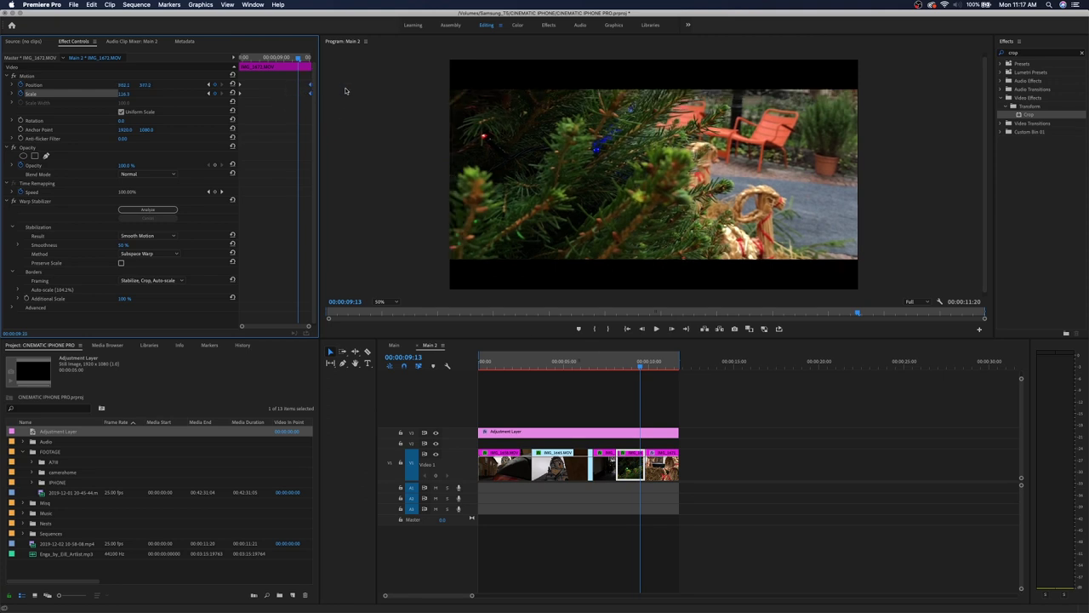
Review the fourth clip's animation and play the fifth clip to examine its camera movement.
{"action": "left_click", "coordinate": [625, 364]}
{"action": "left_click_drag", "start_coordinate": [625, 362], "coordinate": [709, 367]}
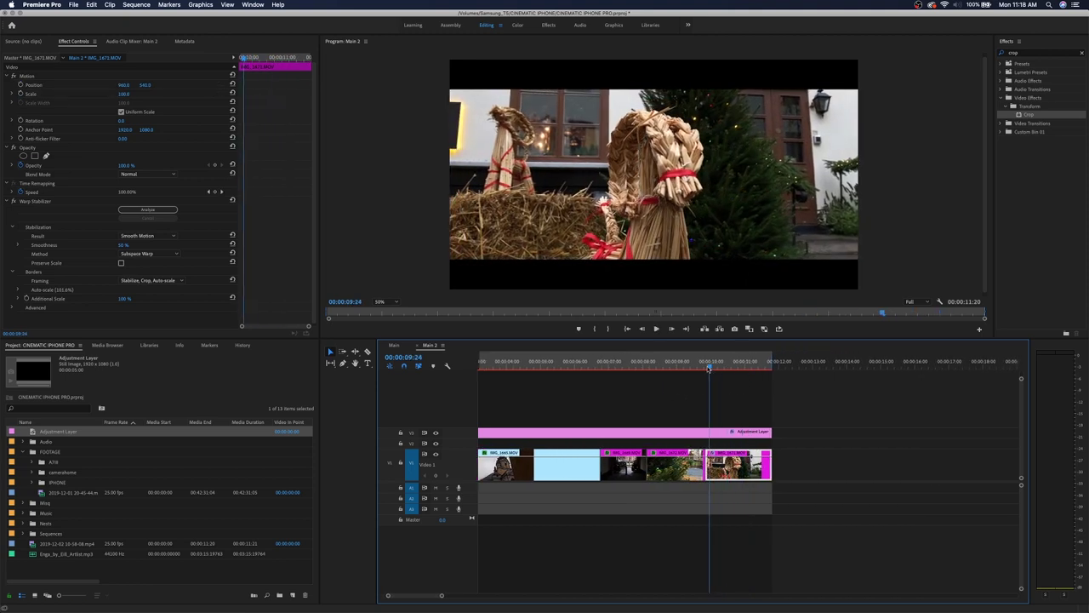
{"action": "key", "text": "space"}
{"action": "key", "text": "space"}
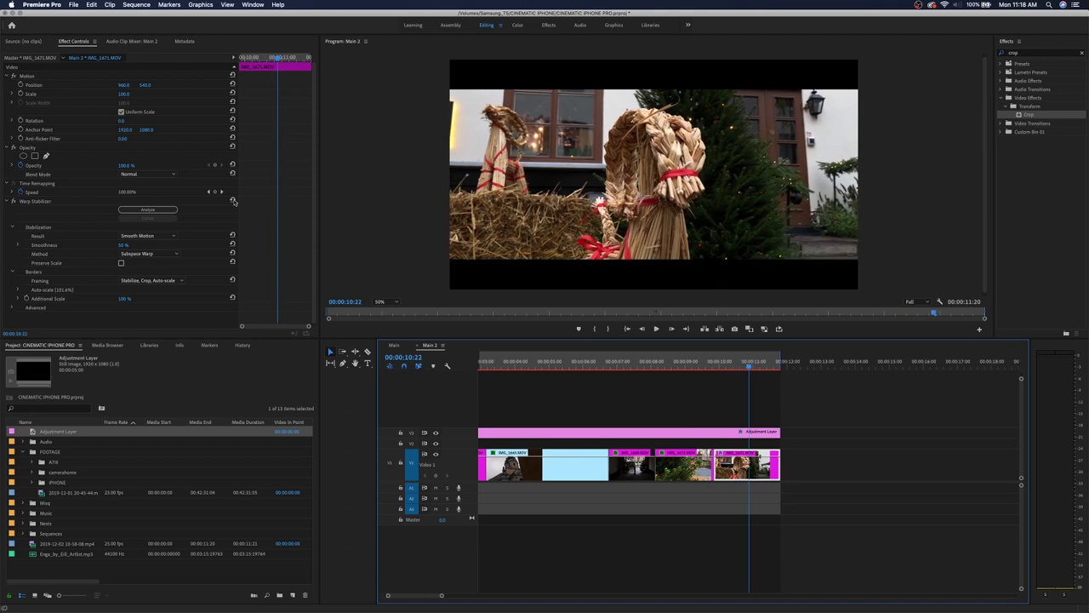
Animate the fifth clip's scale with a keyframe at its start and a larger scale keyframe at its end.
{"action": "left_click", "coordinate": [21, 93]}
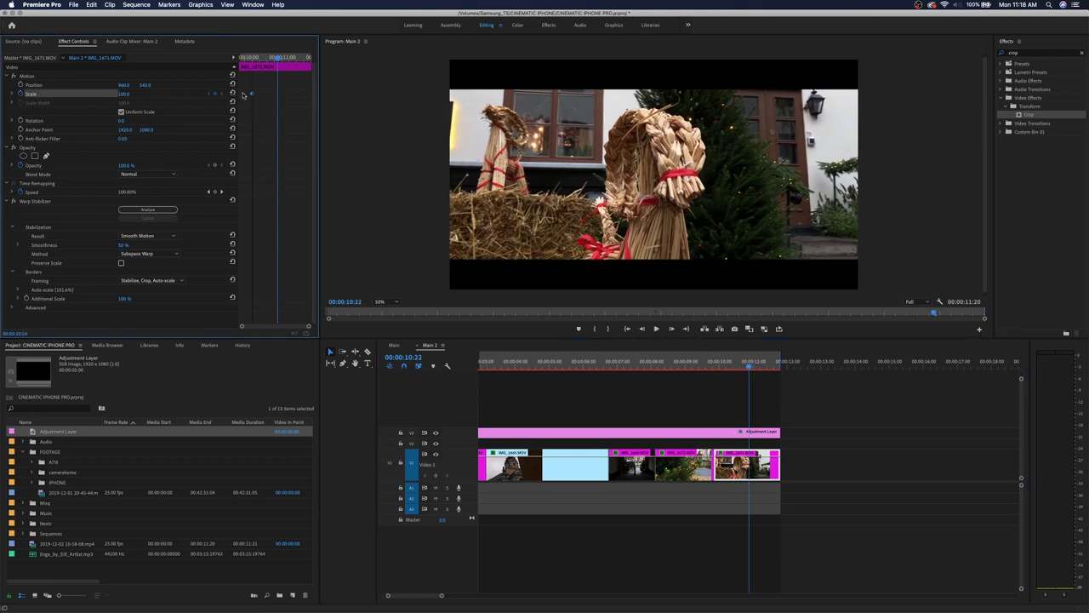
{"action": "left_click", "coordinate": [126, 94]}
{"action": "key", "text": "Return"}
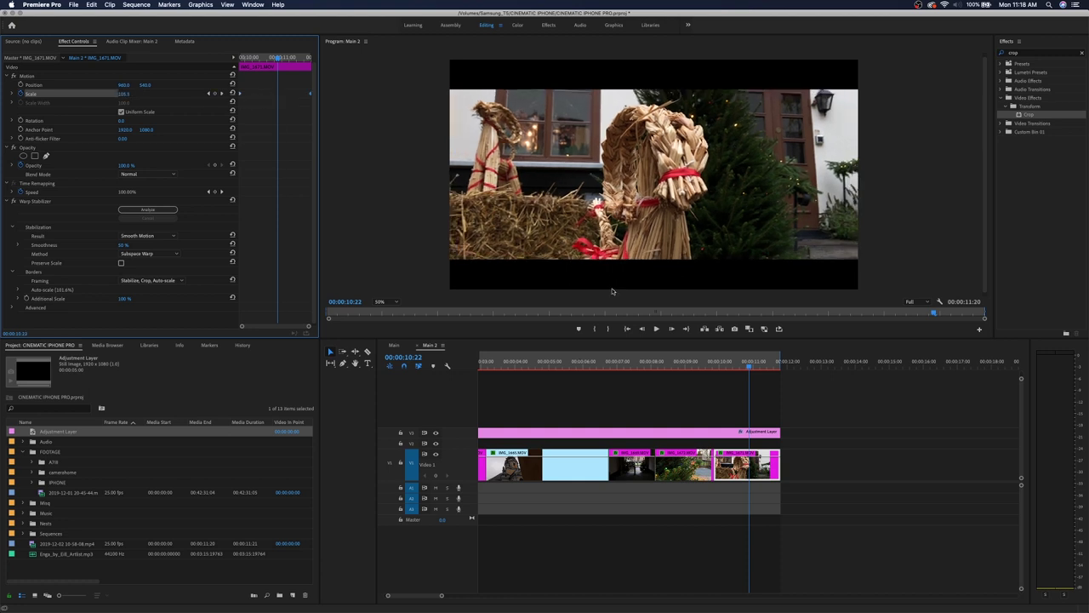
Play back and scrub the fifth clip to check its zoom-in against the surrounding clips.
{"action": "left_click", "coordinate": [719, 359]}
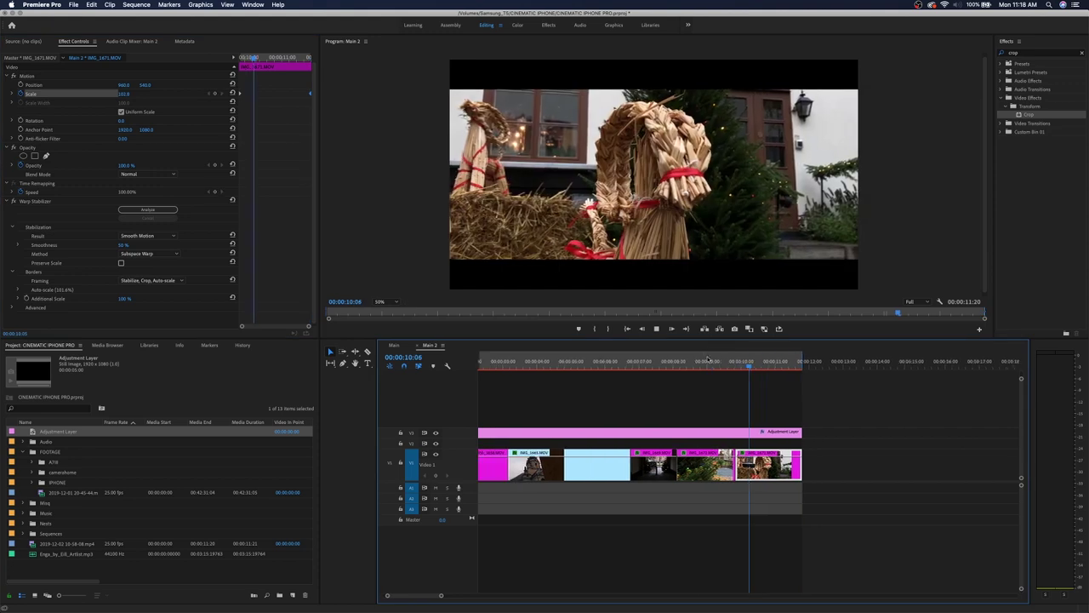
{"action": "left_click", "coordinate": [713, 363]}
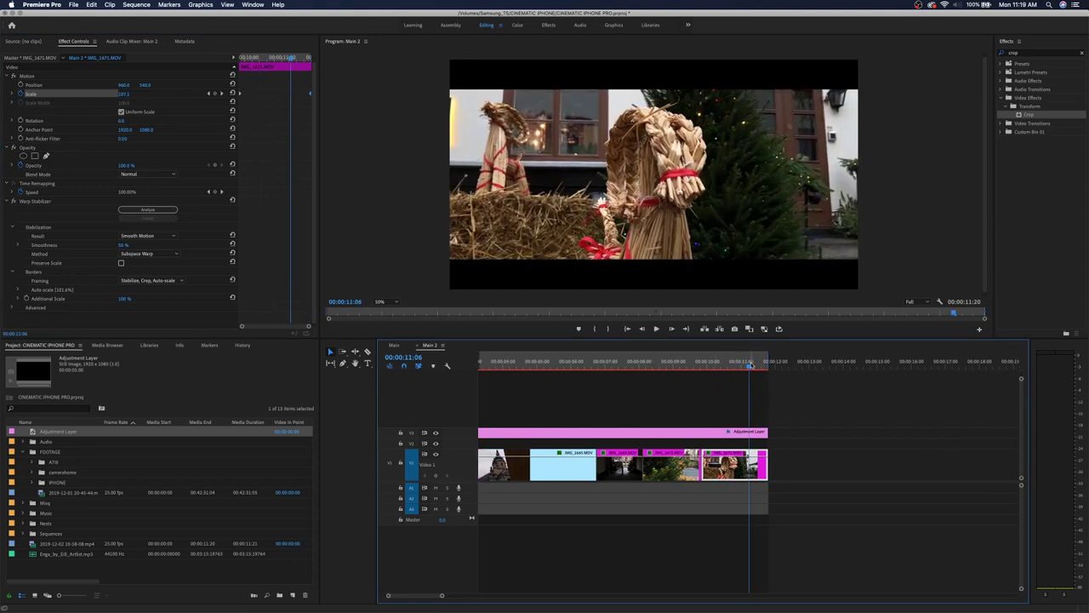
{"action": "left_click_drag", "start_coordinate": [709, 366], "coordinate": [720, 364]}
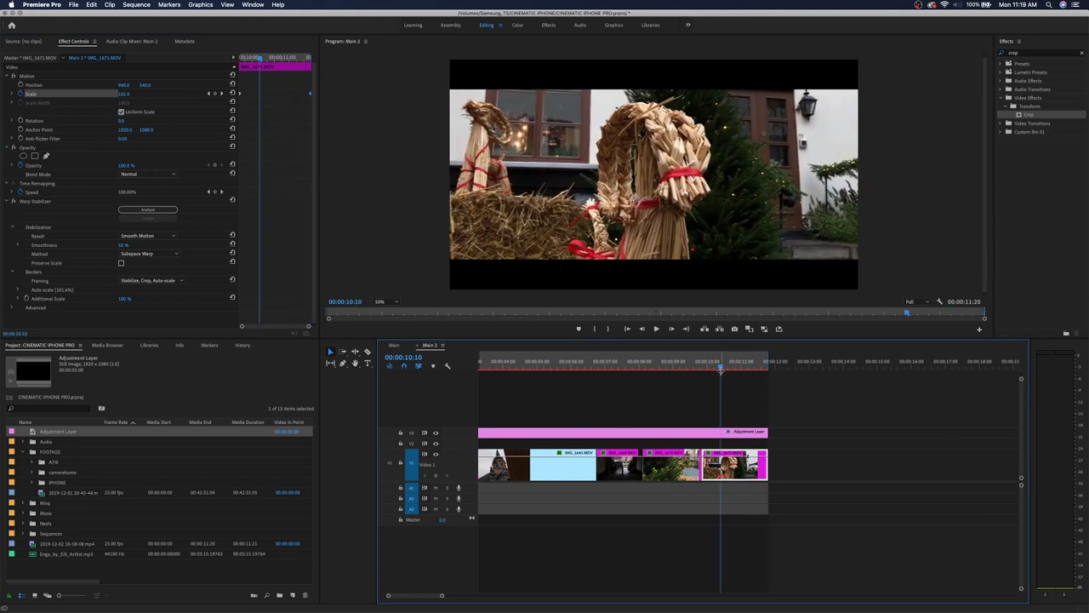
{"action": "key", "text": "minus"}
{"action": "key", "text": "minus"}
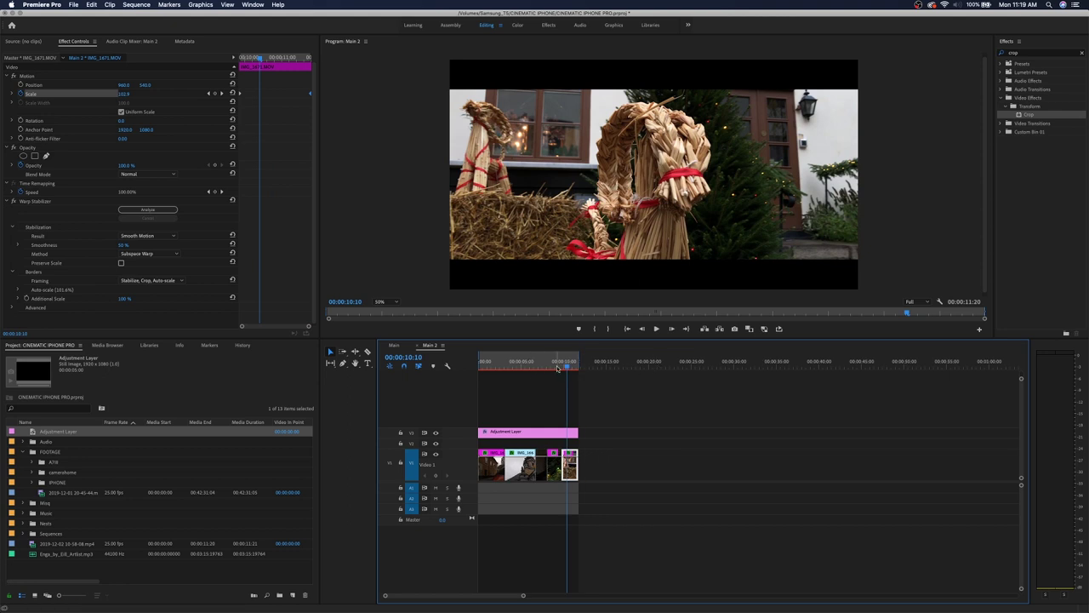
{"action": "left_click_drag", "start_coordinate": [565, 366], "coordinate": [558, 365]}
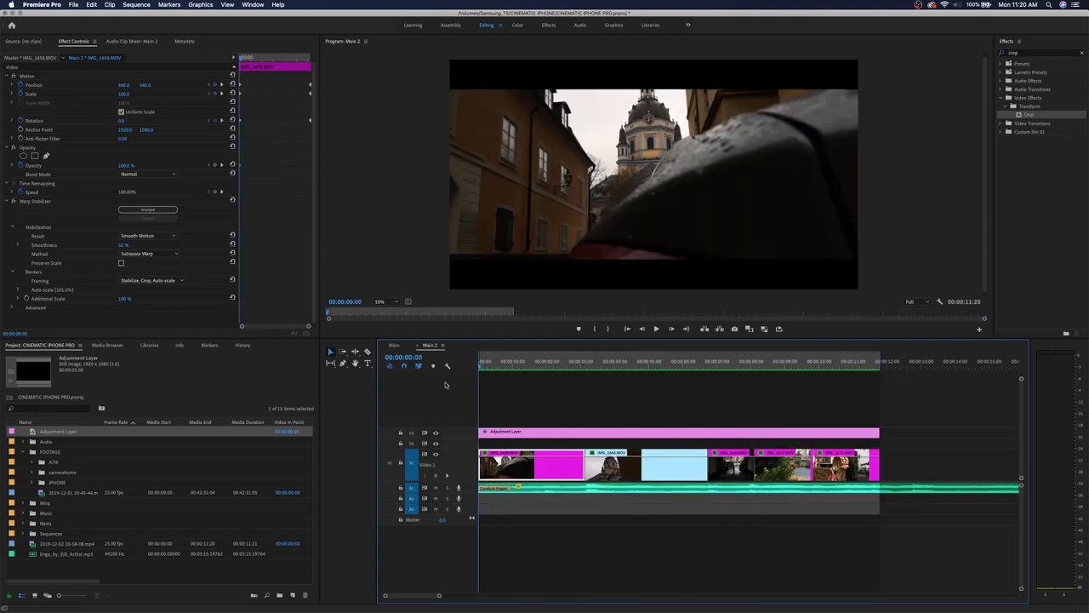
Play the whole sequence with its music from the beginning and return to the first frame.
{"action": "key", "text": "space"}
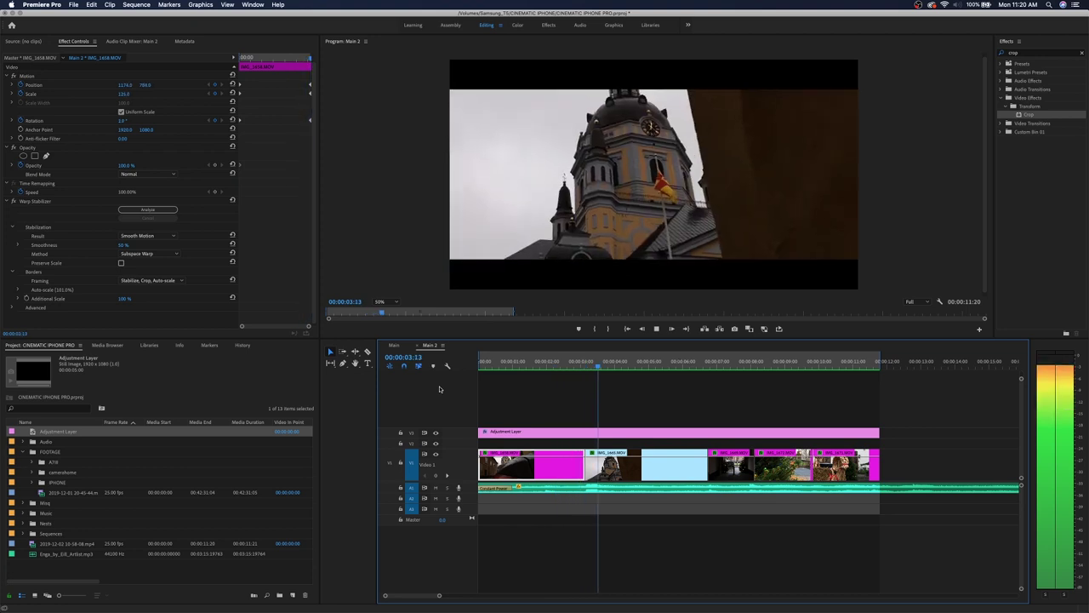
{"action": "key", "text": "minus"}
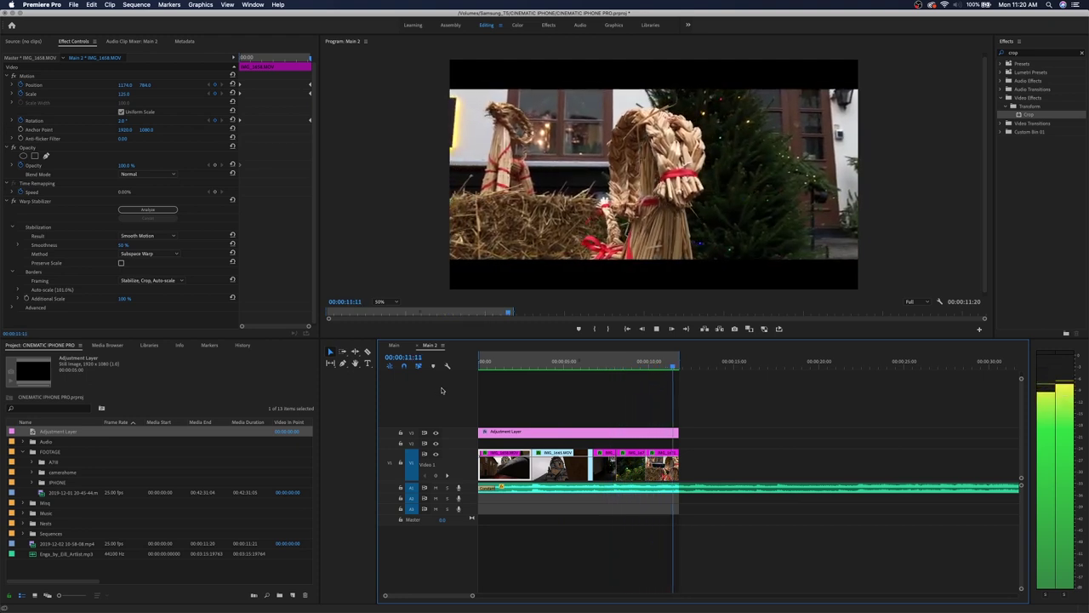
{"action": "key", "text": "Home"}
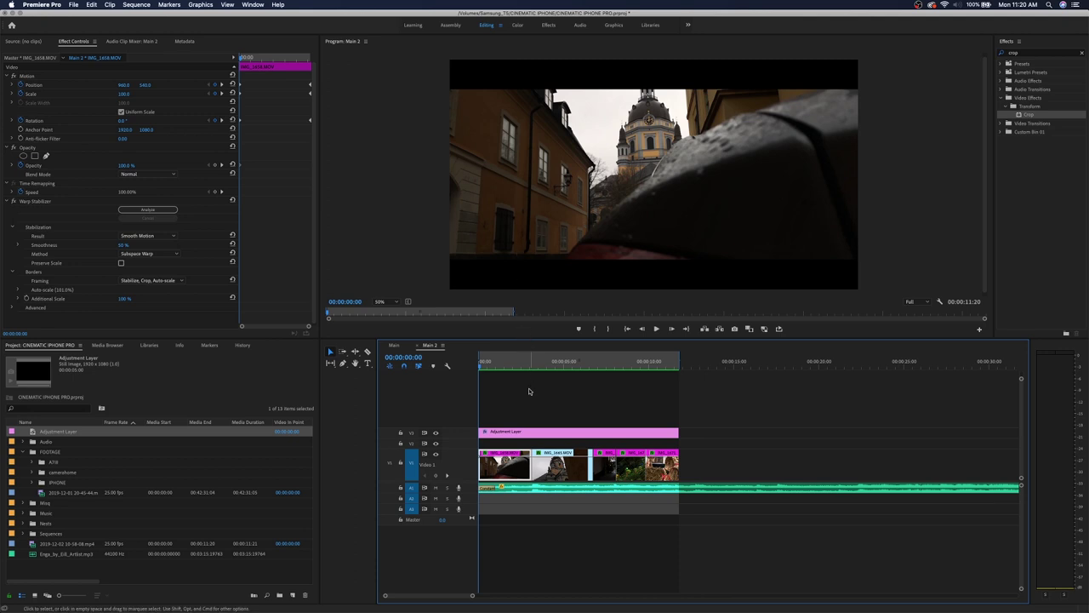
Clear the effects search and place a second adjustment layer on the second video track, spanning all the clips.
{"action": "left_click", "coordinate": [514, 363]}
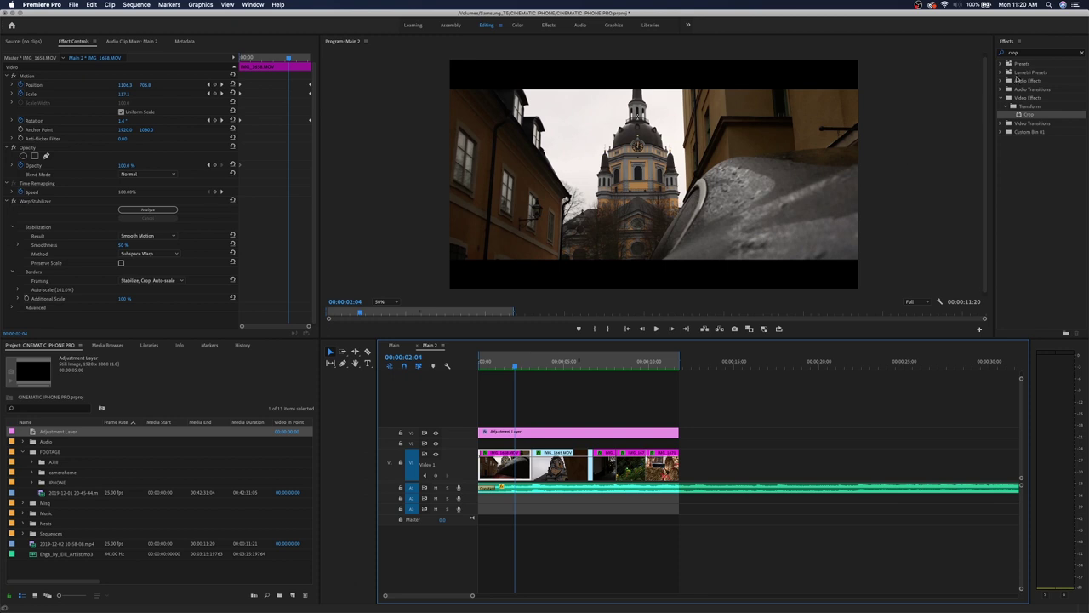
{"action": "left_click", "coordinate": [1005, 54]}
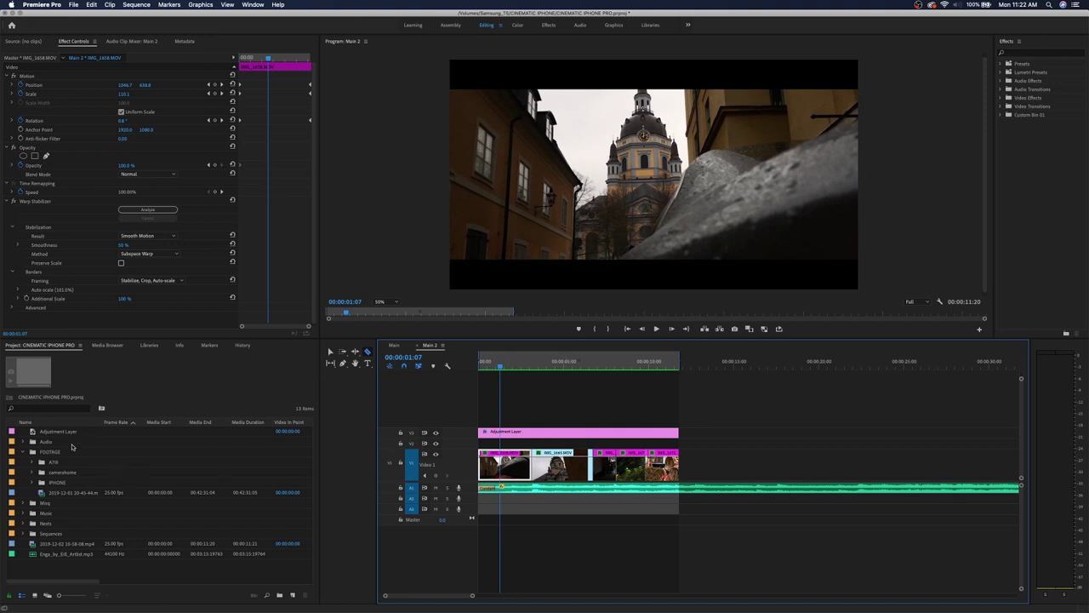
{"action": "left_click_drag", "start_coordinate": [60, 433], "coordinate": [678, 442]}
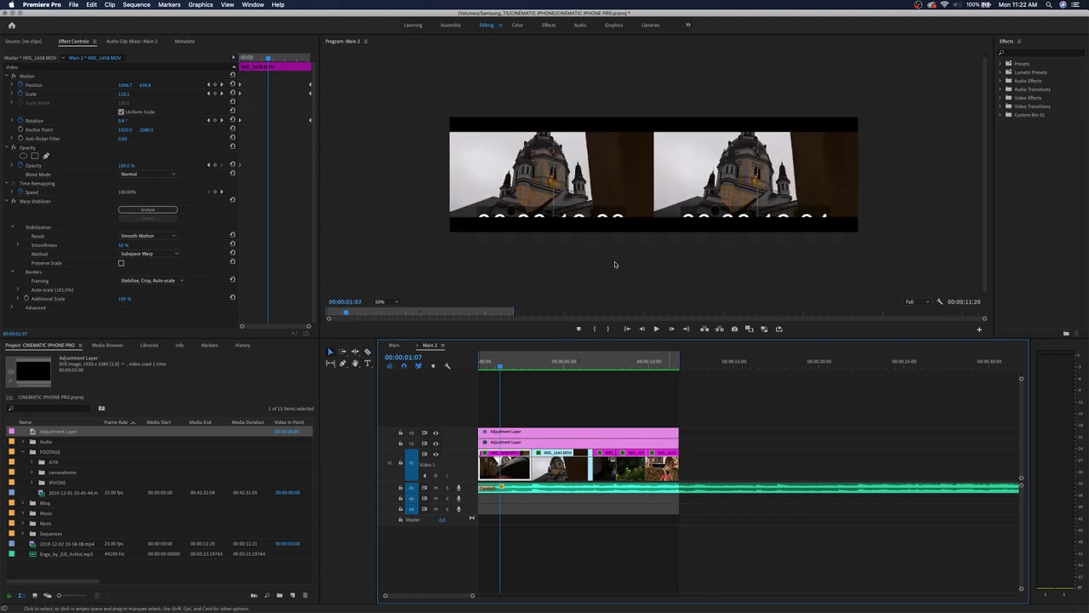
In the Color workspace, apply the ORANGINA BLUE creative look to the lower adjustment layer at an intensity of 80.
{"action": "left_click", "coordinate": [518, 25]}
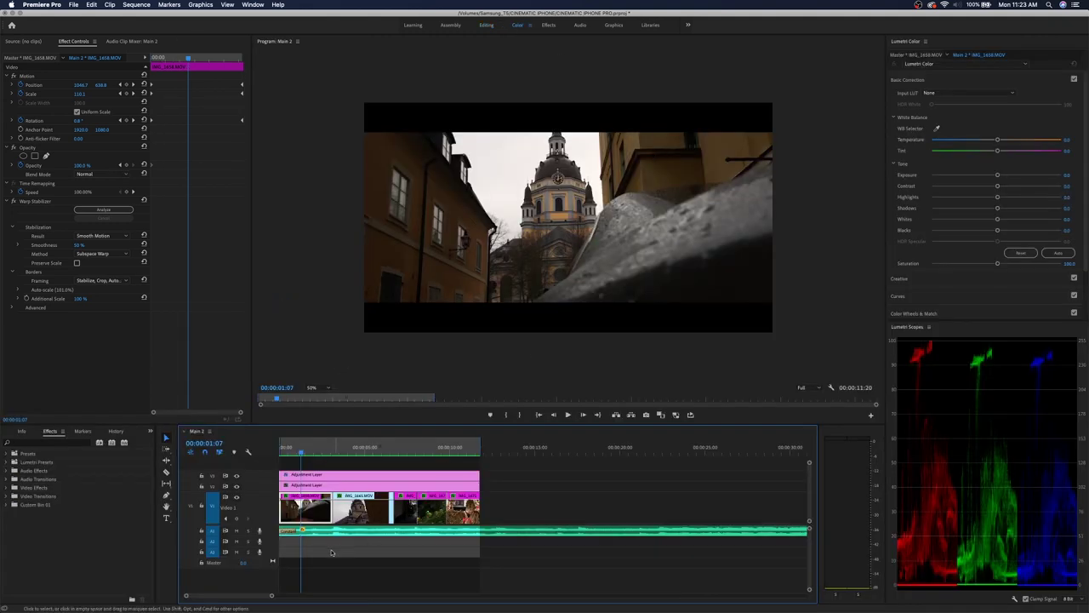
{"action": "left_click", "coordinate": [922, 281]}
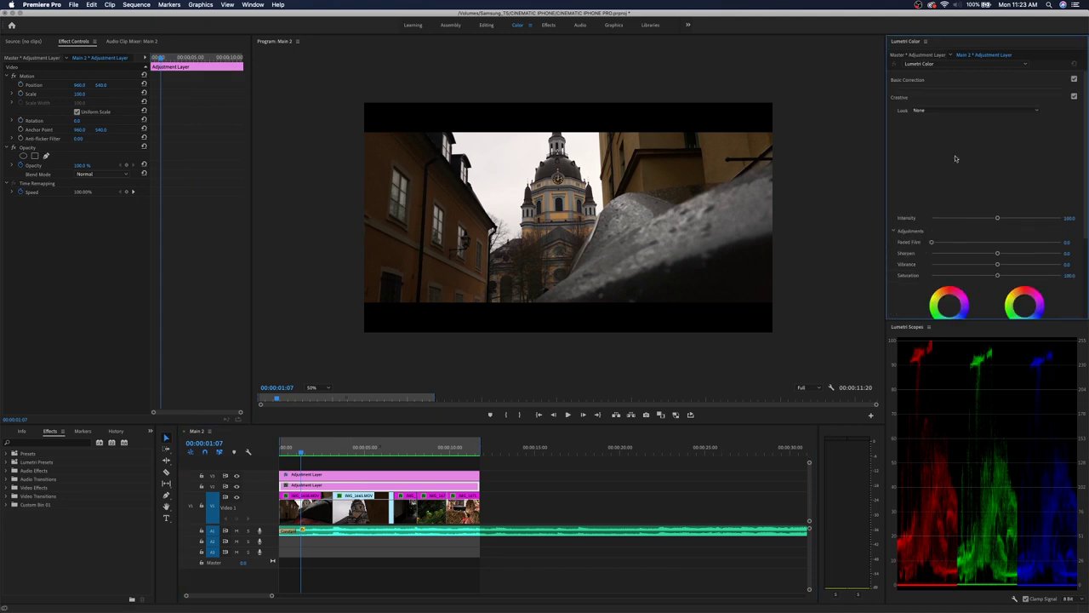
{"action": "left_click", "coordinate": [958, 110]}
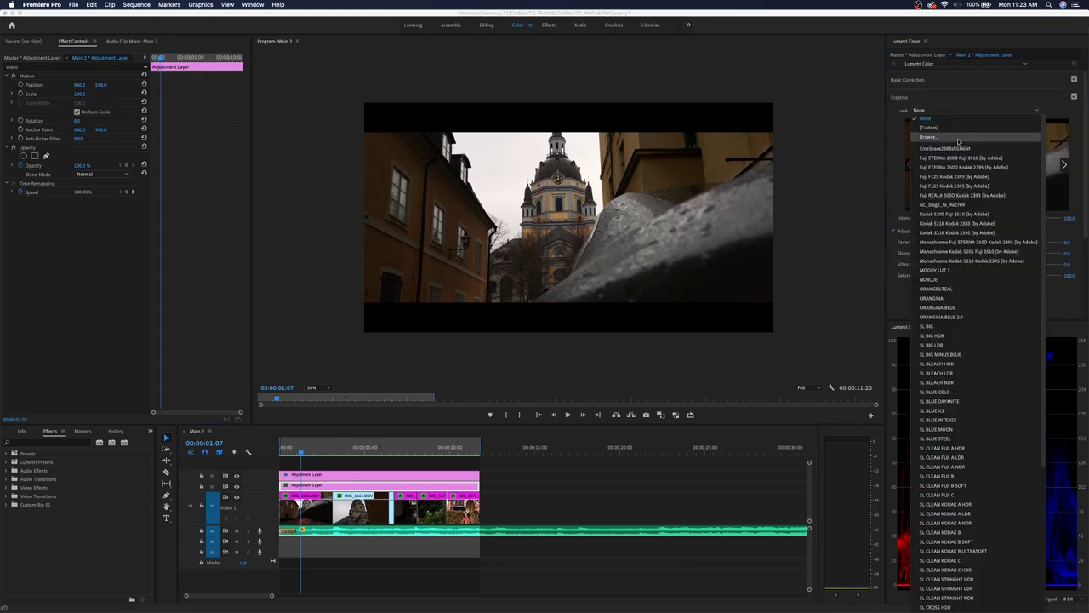
{"action": "left_click", "coordinate": [960, 308]}
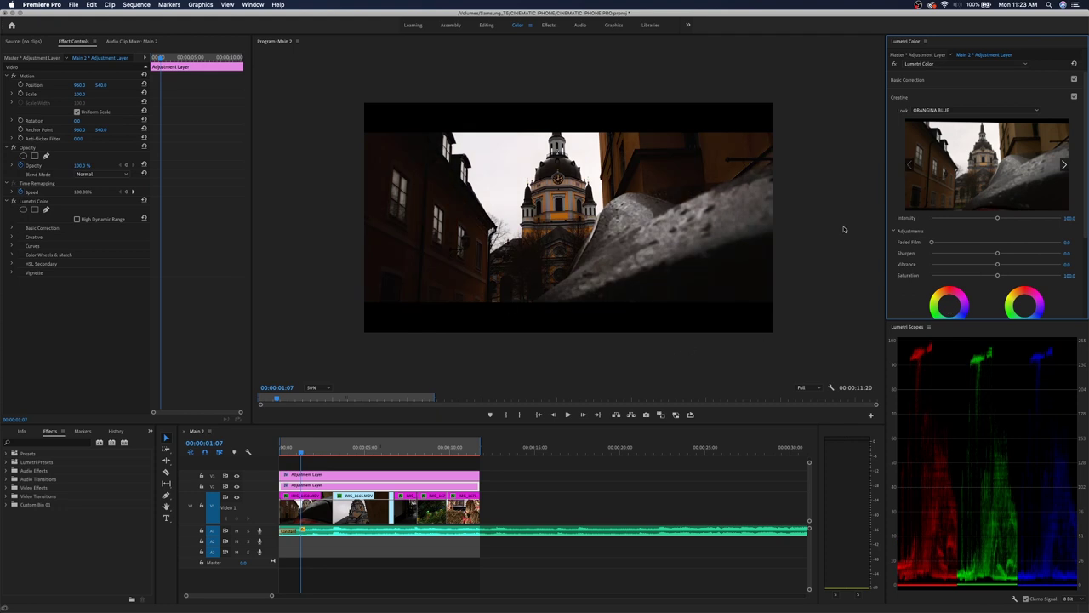
{"action": "left_click_drag", "start_coordinate": [998, 219], "coordinate": [988, 219]}
{"action": "left_click", "coordinate": [1069, 218]}
{"action": "type", "text": "80"}
{"action": "key", "text": "Return"}
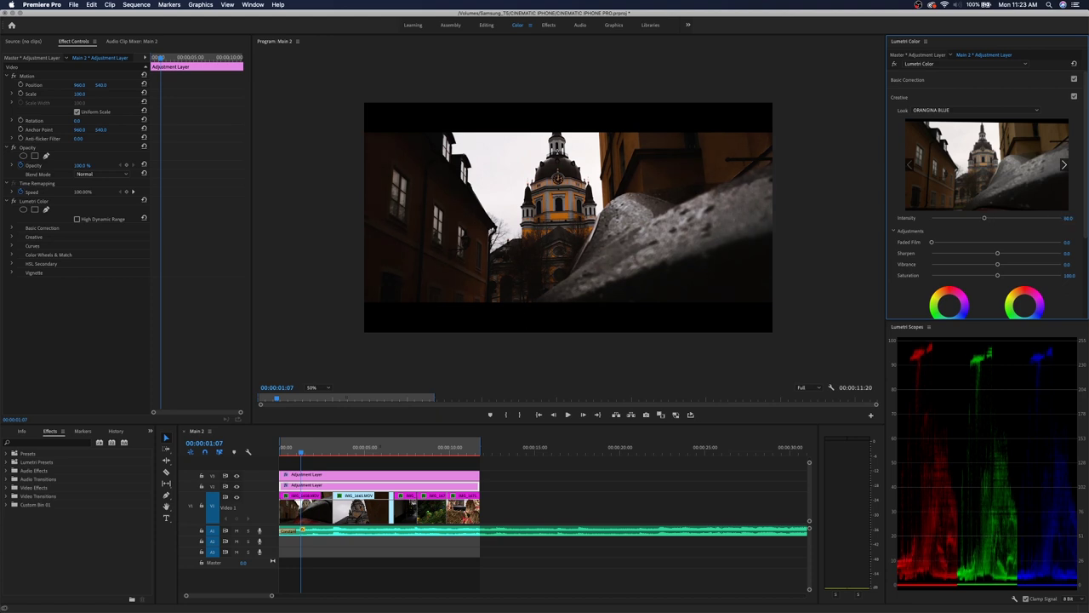
Cool the lower adjustment layer's temperature to about -27 and lower its creative look intensity to about 60.
{"action": "left_click", "coordinate": [937, 80]}
{"action": "left_click_drag", "start_coordinate": [1000, 141], "coordinate": [977, 145]}
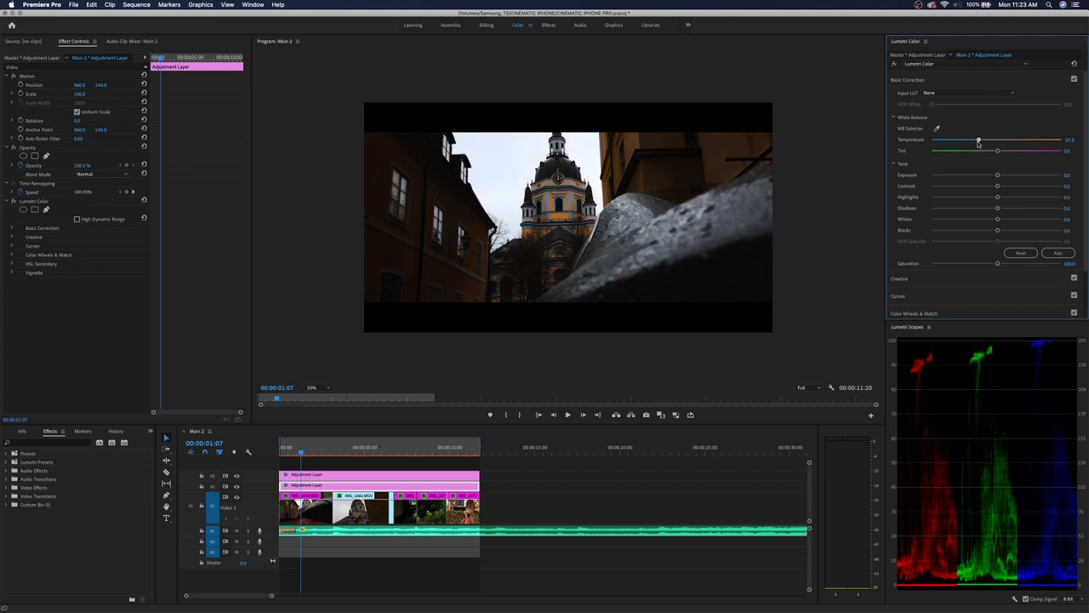
{"action": "left_click", "coordinate": [919, 279]}
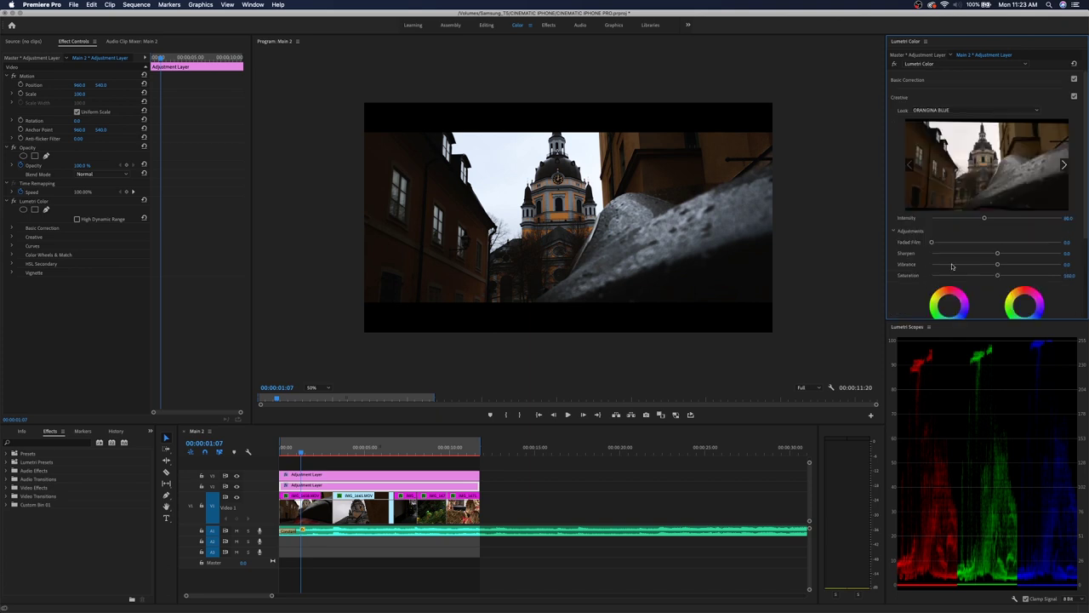
{"action": "left_click_drag", "start_coordinate": [983, 218], "coordinate": [979, 220]}
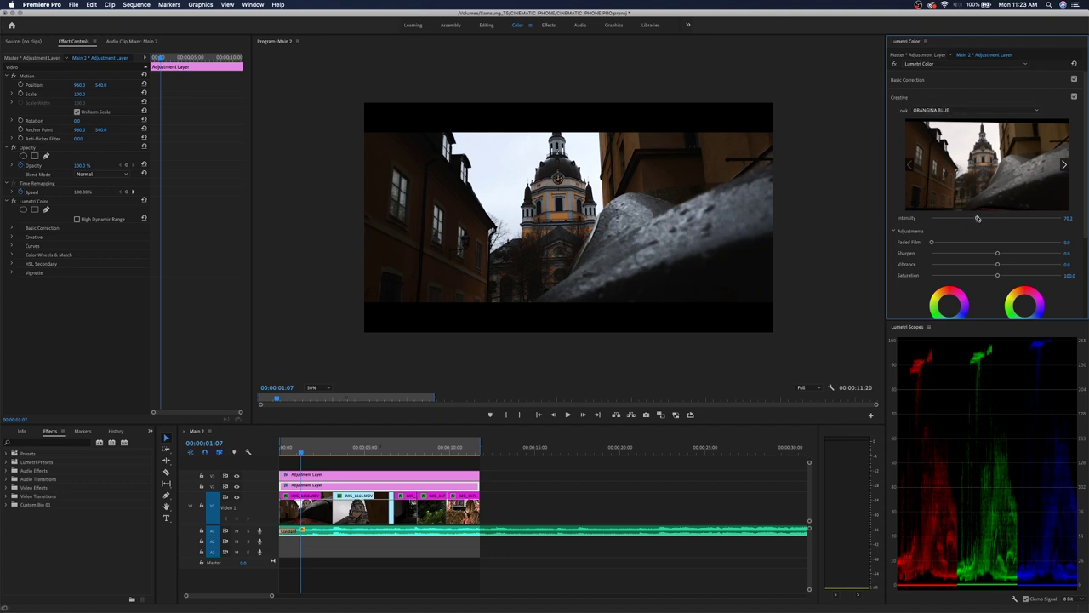
{"action": "mouse_move", "coordinate": [978, 218]}
{"action": "left_mouse_down"}
{"action": "mouse_move", "coordinate": [937, 220]}
{"action": "mouse_move", "coordinate": [973, 219]}
{"action": "left_mouse_up"}
Cut the lower adjustment layer at each clip boundary so that every clip has its own adjustment segment.
{"action": "key", "text": "c"}
{"action": "left_click", "coordinate": [334, 485]}
{"action": "left_click", "coordinate": [394, 485]}
{"action": "left_click", "coordinate": [417, 485]}
{"action": "left_click", "coordinate": [449, 484]}
{"action": "key", "text": "v"}
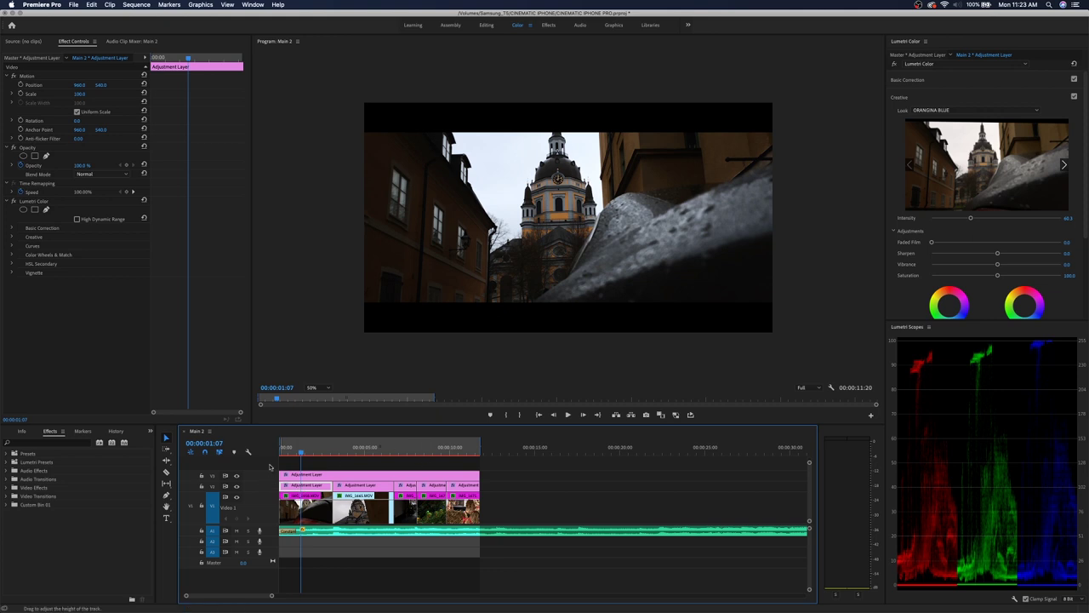
Slightly raise the exposure of the adjustment segment above the second clip, the church tower shot.
{"action": "left_click_drag", "start_coordinate": [300, 451], "coordinate": [352, 454]}
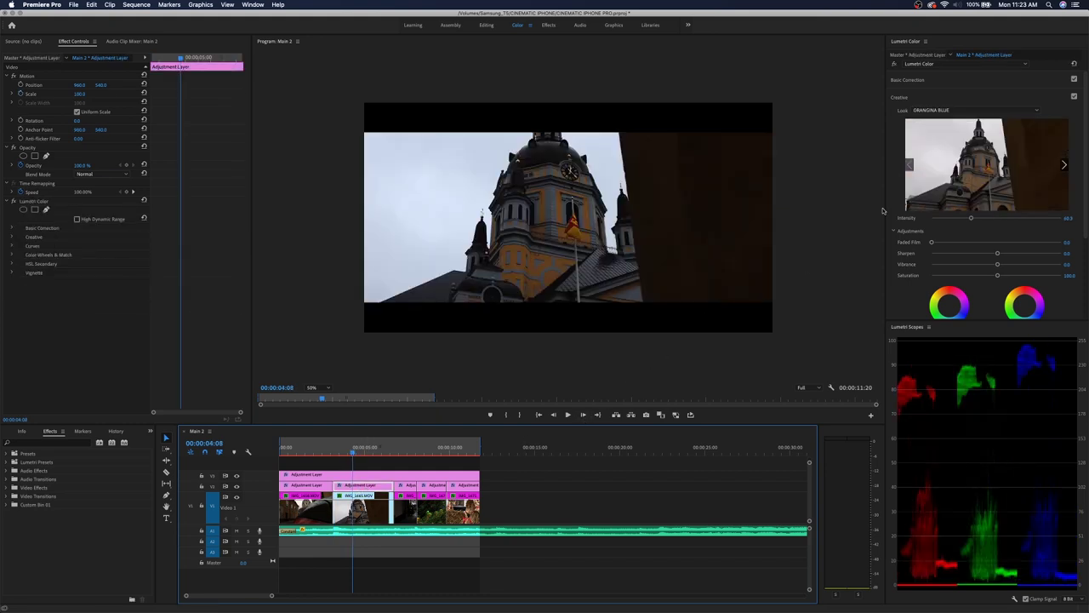
{"action": "left_click", "coordinate": [919, 81]}
{"action": "left_click_drag", "start_coordinate": [998, 175], "coordinate": [1009, 175]}
On the third clip's adjustment segment, bring the temperature back to near neutral and lower shadows to about -17 and highlights to about -15.
{"action": "left_click", "coordinate": [306, 509]}
{"action": "left_click", "coordinate": [325, 454]}
{"action": "left_click_drag", "start_coordinate": [325, 454], "coordinate": [408, 454]}
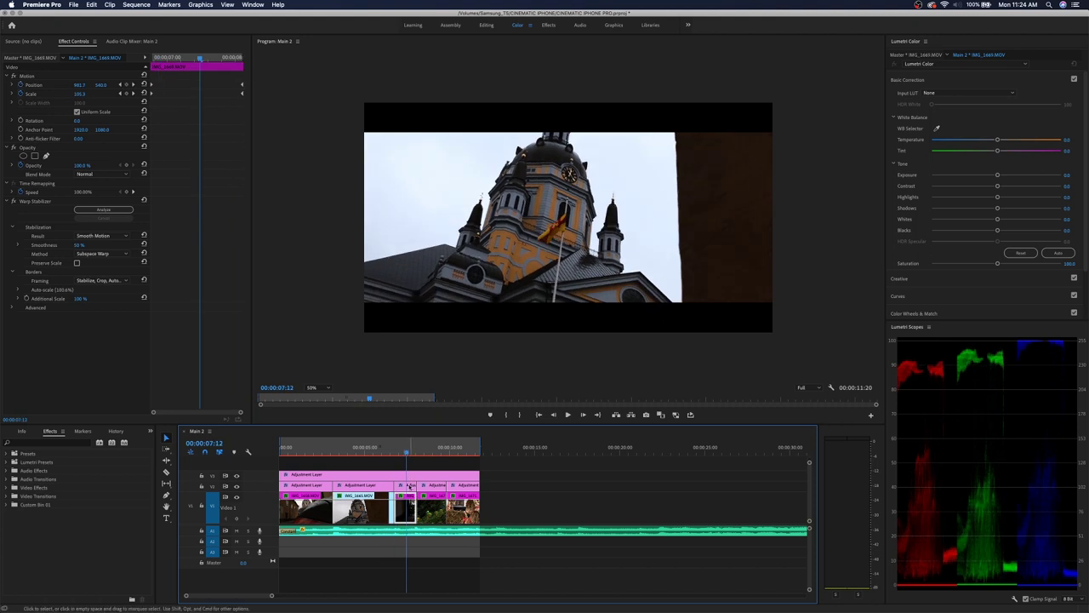
{"action": "left_click", "coordinate": [407, 486]}
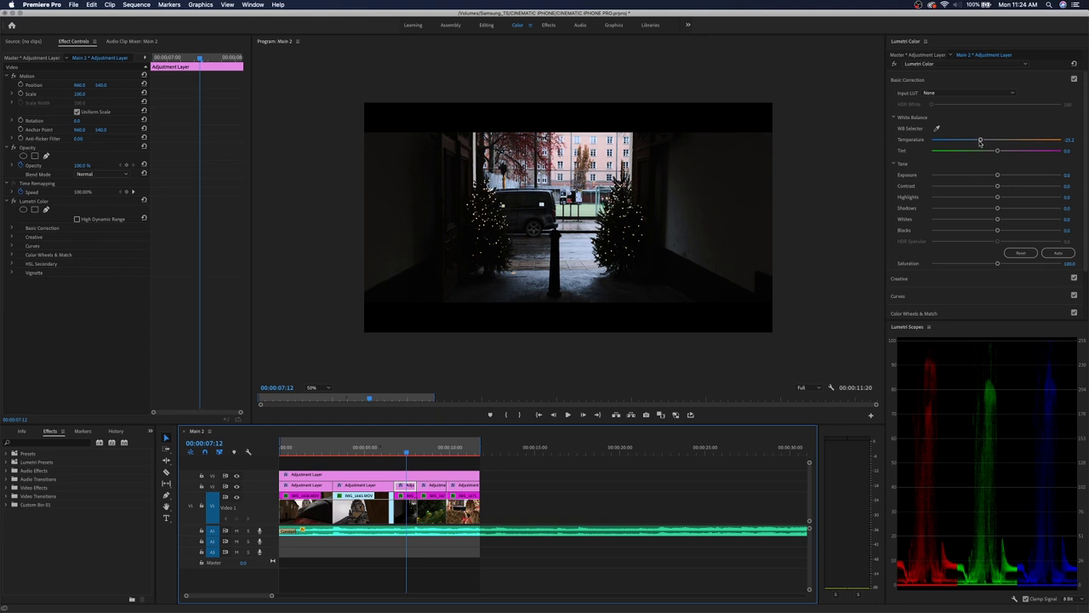
{"action": "left_click_drag", "start_coordinate": [982, 140], "coordinate": [996, 143]}
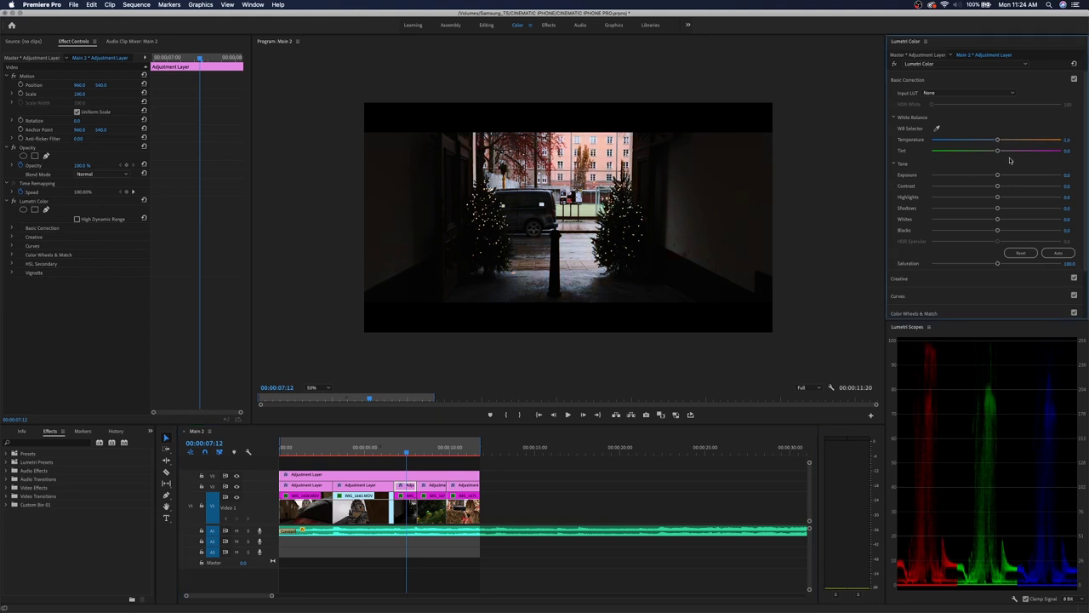
{"action": "mouse_move", "coordinate": [997, 209]}
{"action": "left_mouse_down"}
{"action": "mouse_move", "coordinate": [985, 211]}
{"action": "mouse_move", "coordinate": [985, 197]}
{"action": "mouse_move", "coordinate": [998, 198]}
{"action": "mouse_move", "coordinate": [986, 198]}
{"action": "left_mouse_up"}
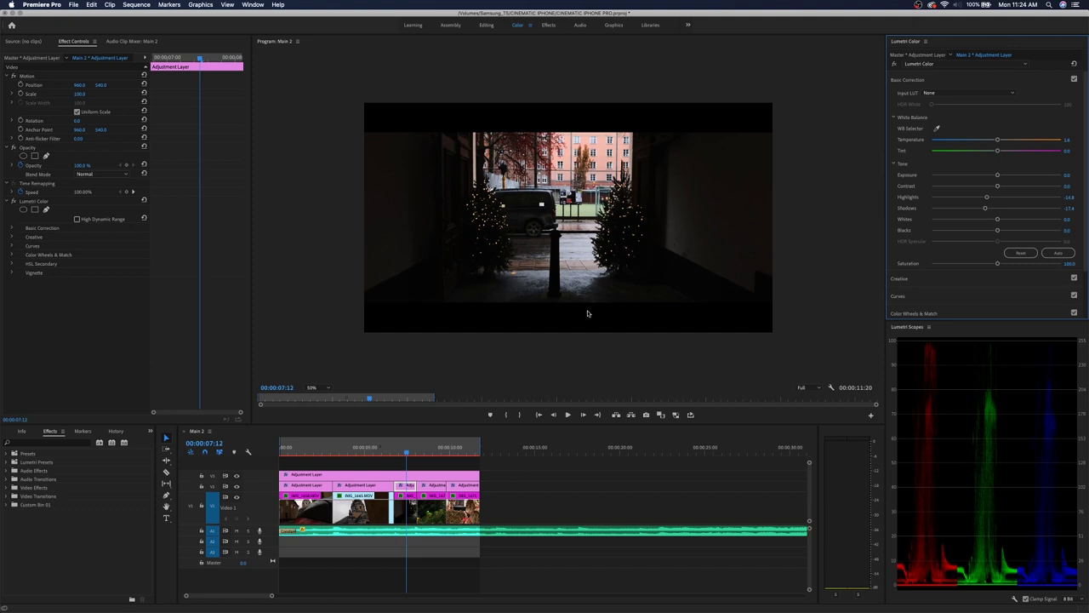
On the adjustment segment above the fourth clip, cool the temperature slightly and reduce the saturation a little.
{"action": "left_click_drag", "start_coordinate": [408, 453], "coordinate": [438, 452]}
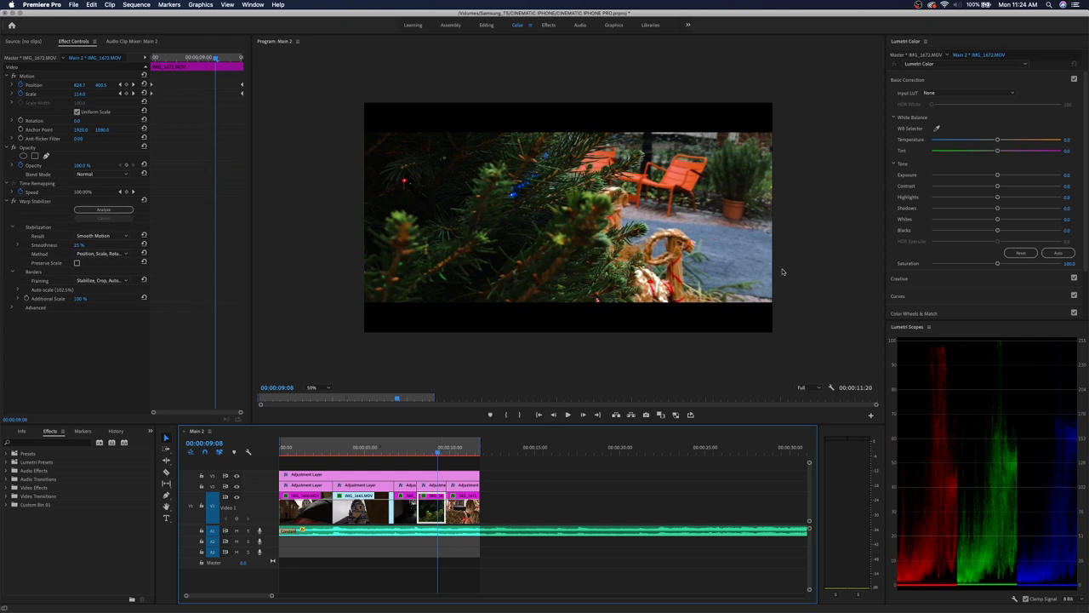
{"action": "left_click", "coordinate": [436, 485]}
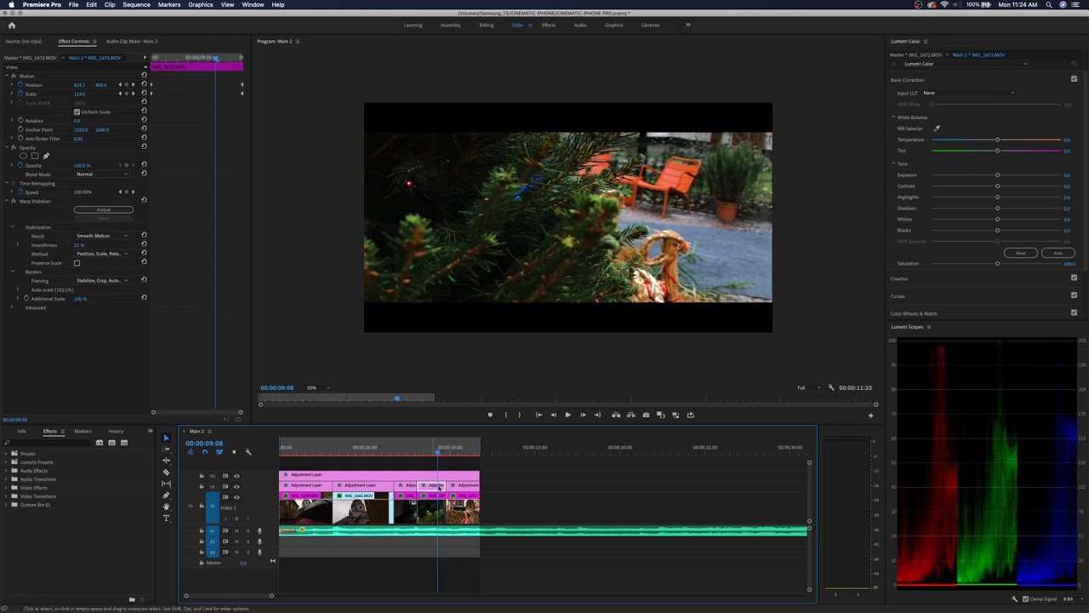
{"action": "left_click_drag", "start_coordinate": [983, 140], "coordinate": [977, 141]}
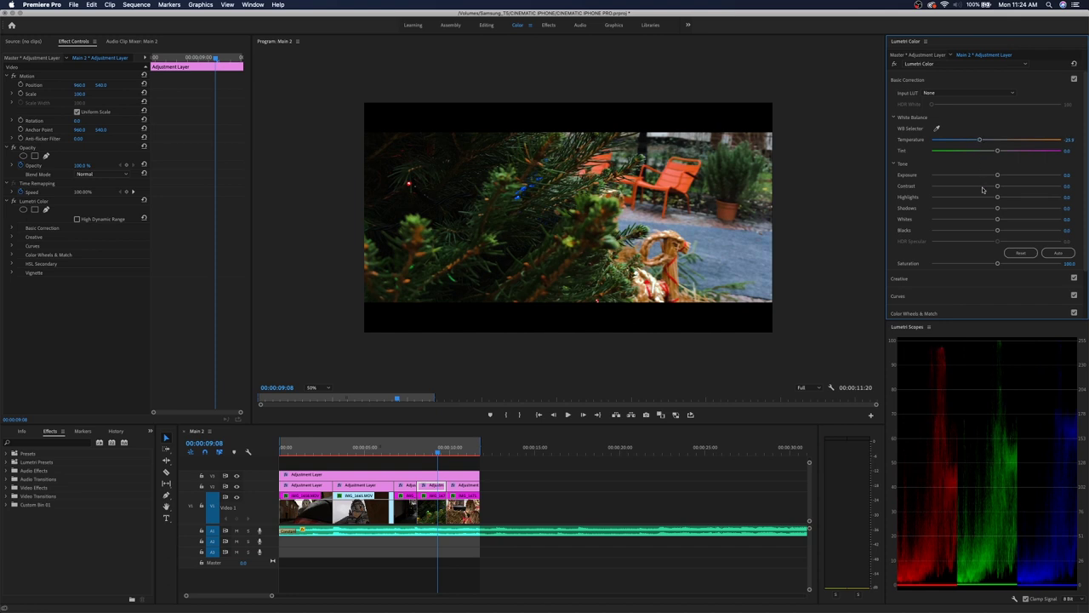
{"action": "left_click_drag", "start_coordinate": [991, 265], "coordinate": [987, 265]}
On the last clip itself, lower the saturation to about 88 and slightly reduce the exposure and highlights.
{"action": "left_click", "coordinate": [437, 456]}
{"action": "key", "text": "space"}
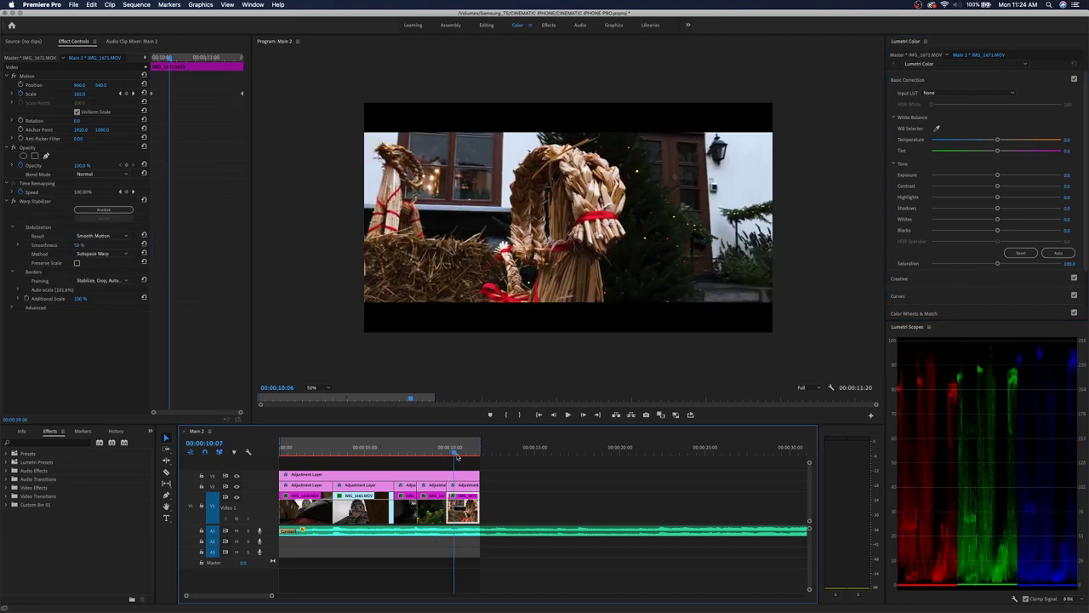
{"action": "left_click_drag", "start_coordinate": [998, 264], "coordinate": [990, 266]}
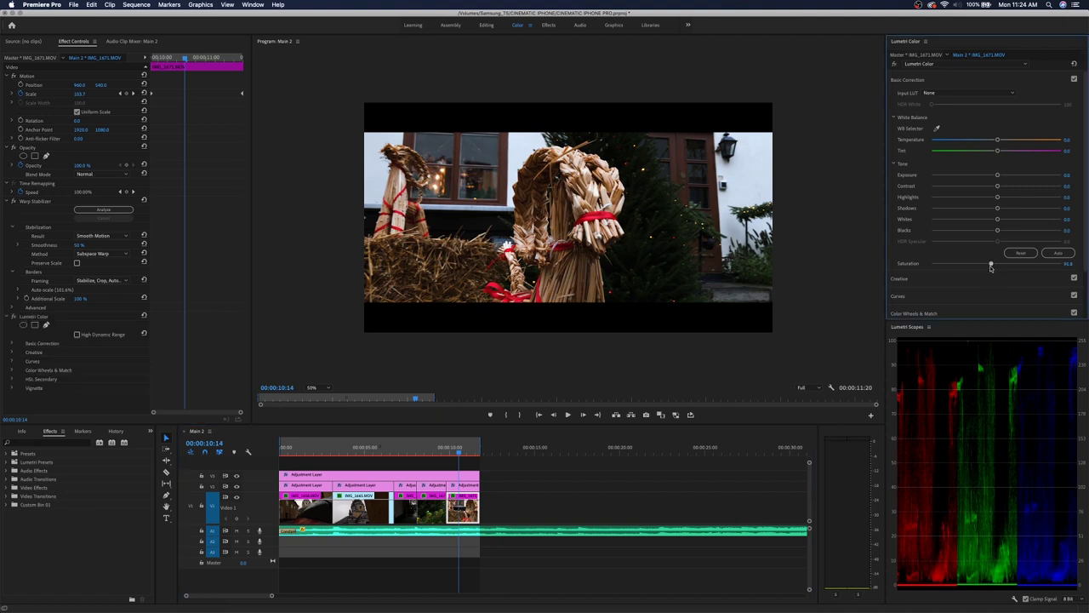
{"action": "left_click_drag", "start_coordinate": [1000, 175], "coordinate": [991, 200]}
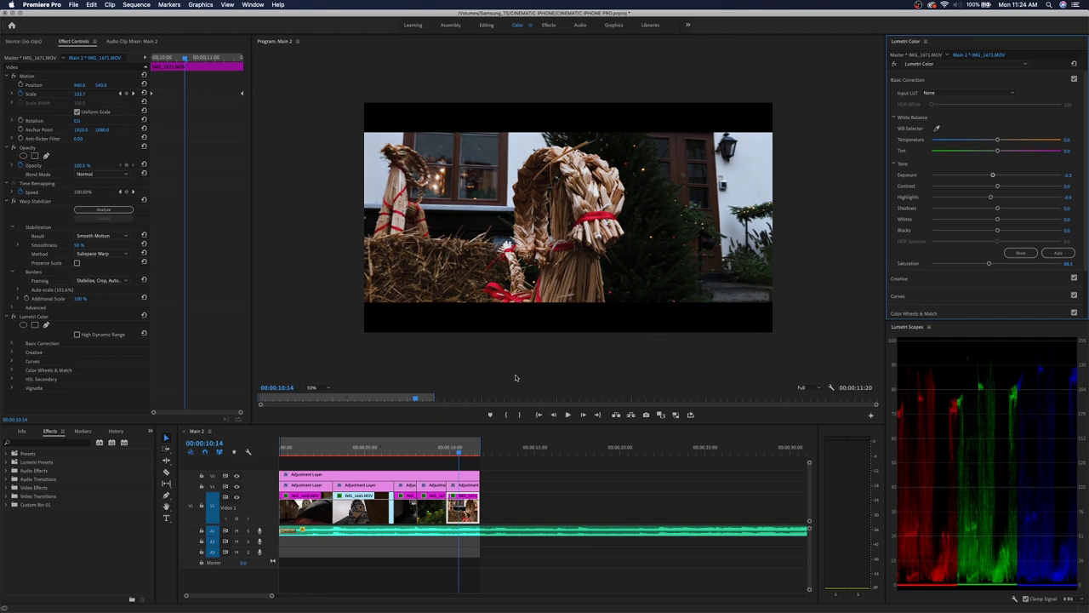
Scrub through the graded clips from the first frame and render the sequence from In to Out.
{"action": "left_click_drag", "start_coordinate": [455, 445], "coordinate": [266, 450]}
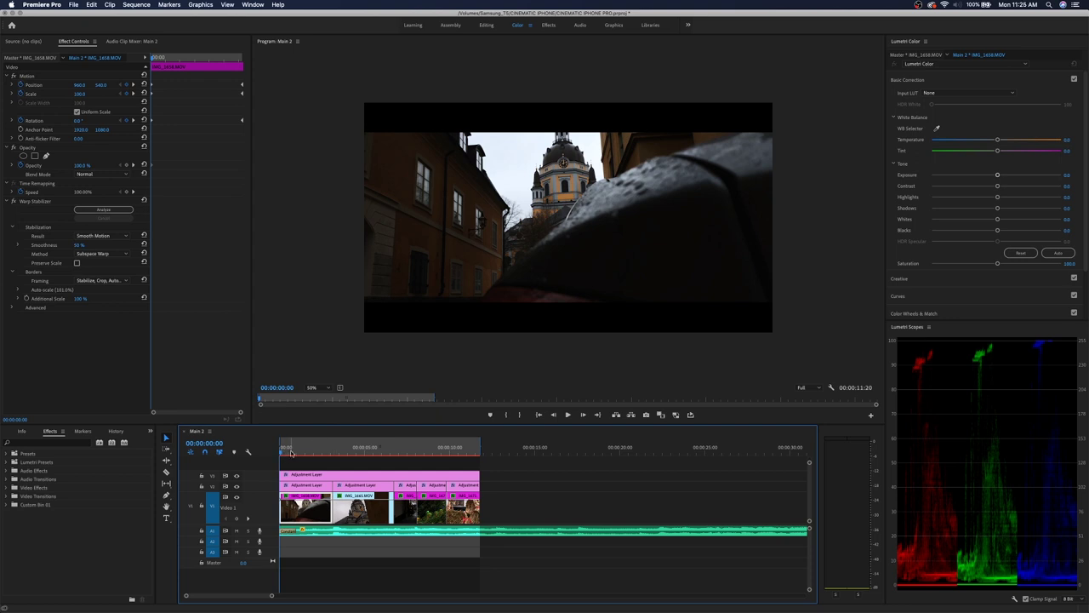
{"action": "left_click_drag", "start_coordinate": [282, 454], "coordinate": [387, 449]}
{"action": "left_click", "coordinate": [138, 4]}
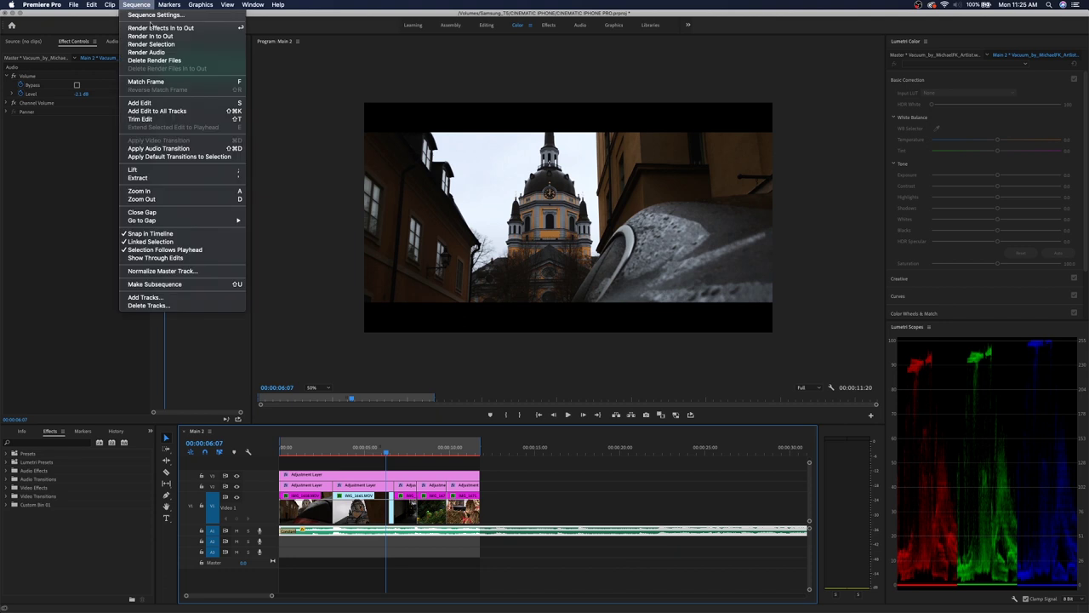
{"action": "left_click", "coordinate": [149, 36]}
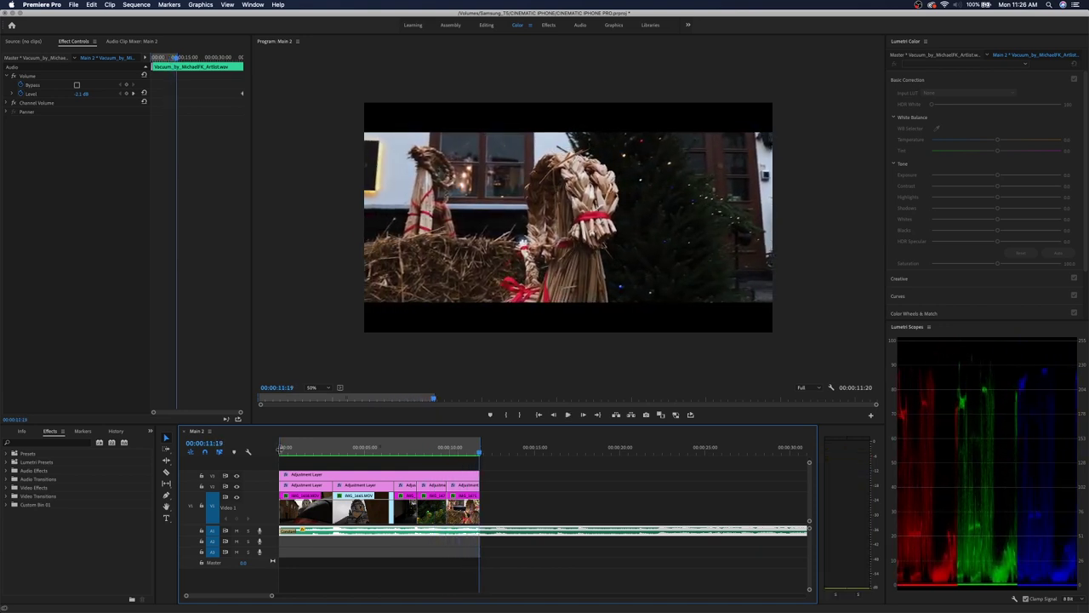
Review the graded opening clip by scrubbing through its first two seconds.
{"action": "left_click", "coordinate": [290, 446]}
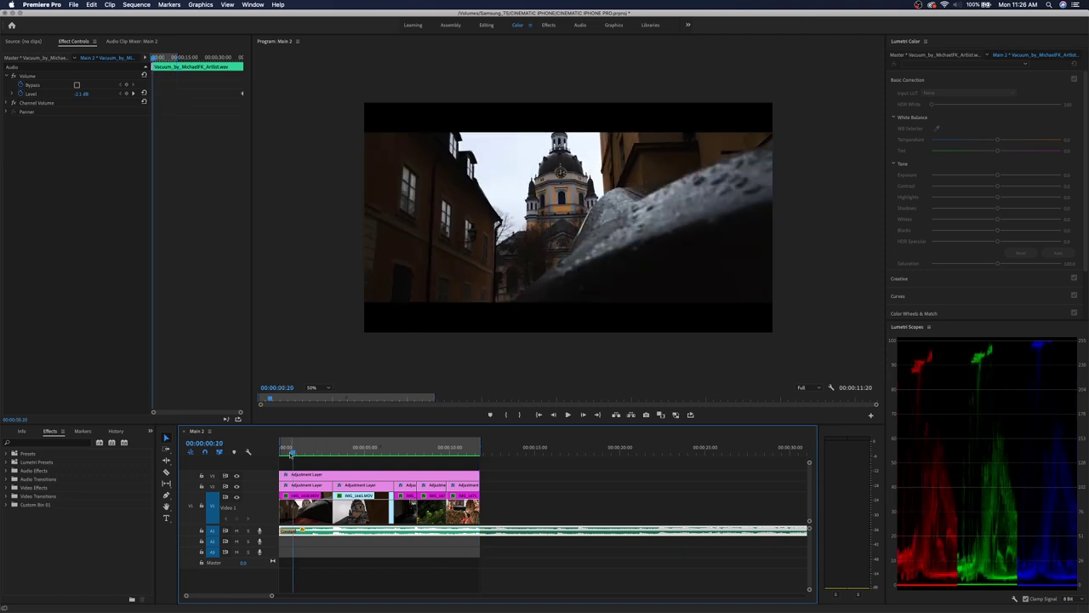
{"action": "mouse_move", "coordinate": [291, 454]}
{"action": "left_mouse_down"}
{"action": "mouse_move", "coordinate": [463, 462]}
{"action": "mouse_move", "coordinate": [439, 460]}
{"action": "mouse_move", "coordinate": [449, 459]}
{"action": "mouse_move", "coordinate": [437, 450]}
{"action": "mouse_move", "coordinate": [449, 453]}
{"action": "mouse_move", "coordinate": [422, 453]}
{"action": "mouse_move", "coordinate": [453, 453]}
{"action": "mouse_move", "coordinate": [296, 451]}
{"action": "left_mouse_up"}
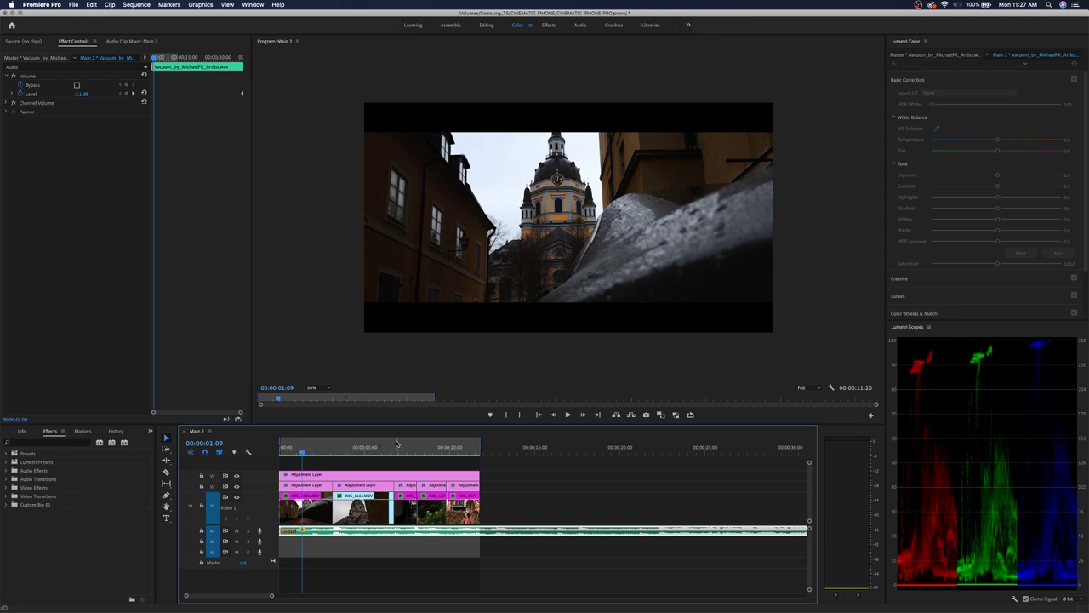
{"action": "mouse_move", "coordinate": [320, 459]}
{"action": "left_mouse_down"}
{"action": "mouse_move", "coordinate": [359, 459]}
{"action": "mouse_move", "coordinate": [321, 459]}
{"action": "left_mouse_up"}
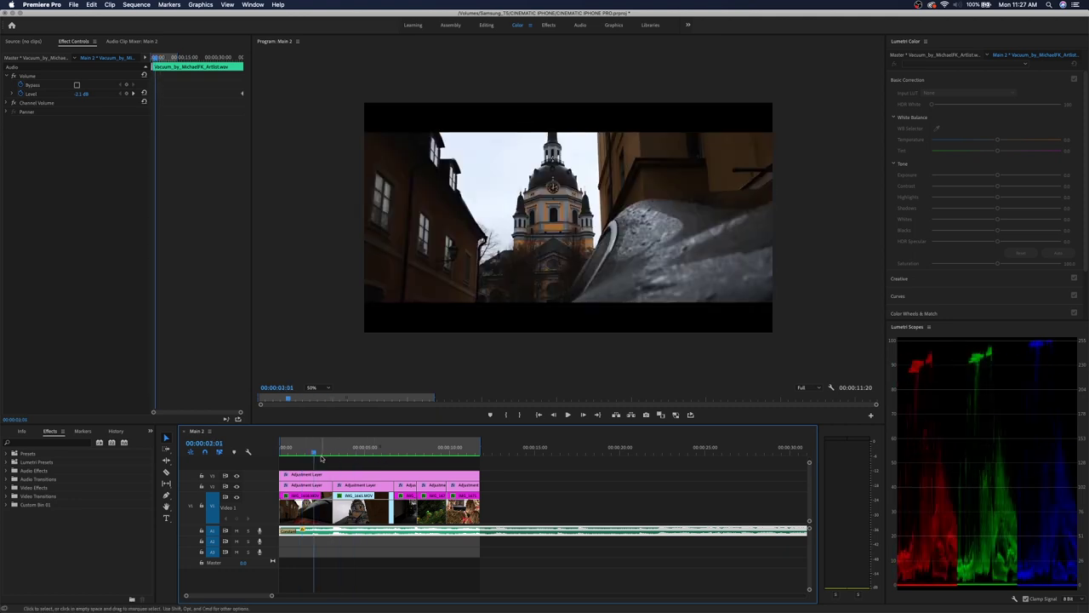